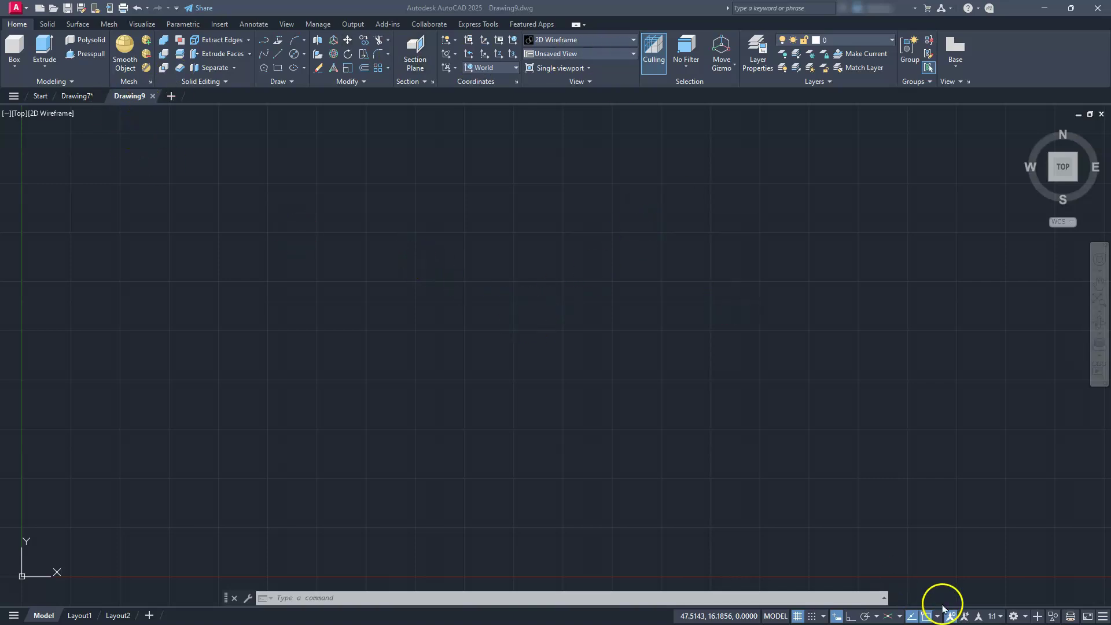
Keep the 3D Modeling workspace, turn Ortho mode on and switch the grid off.
{"action": "left_click", "coordinate": [1026, 617]}
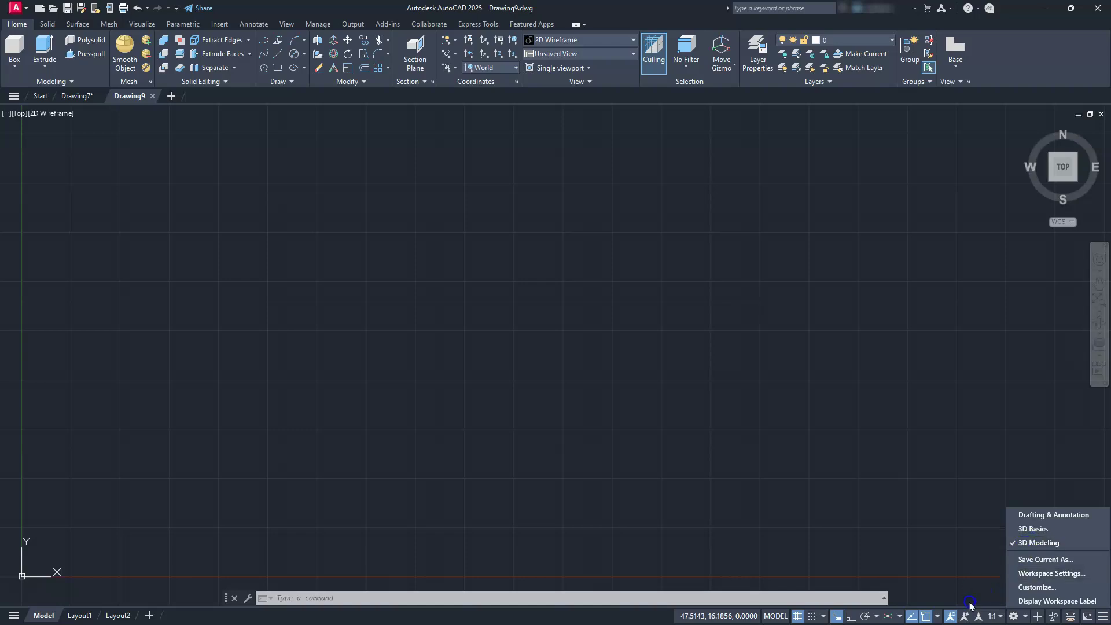
{"action": "left_click", "coordinate": [938, 621]}
{"action": "left_click", "coordinate": [939, 617]}
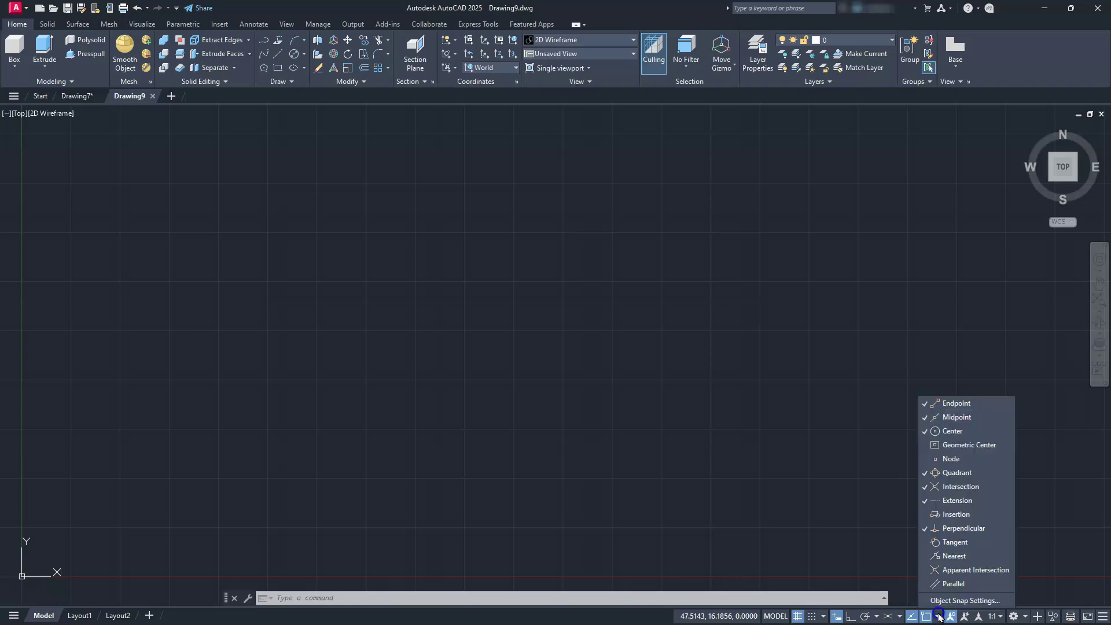
{"action": "left_click", "coordinate": [851, 618]}
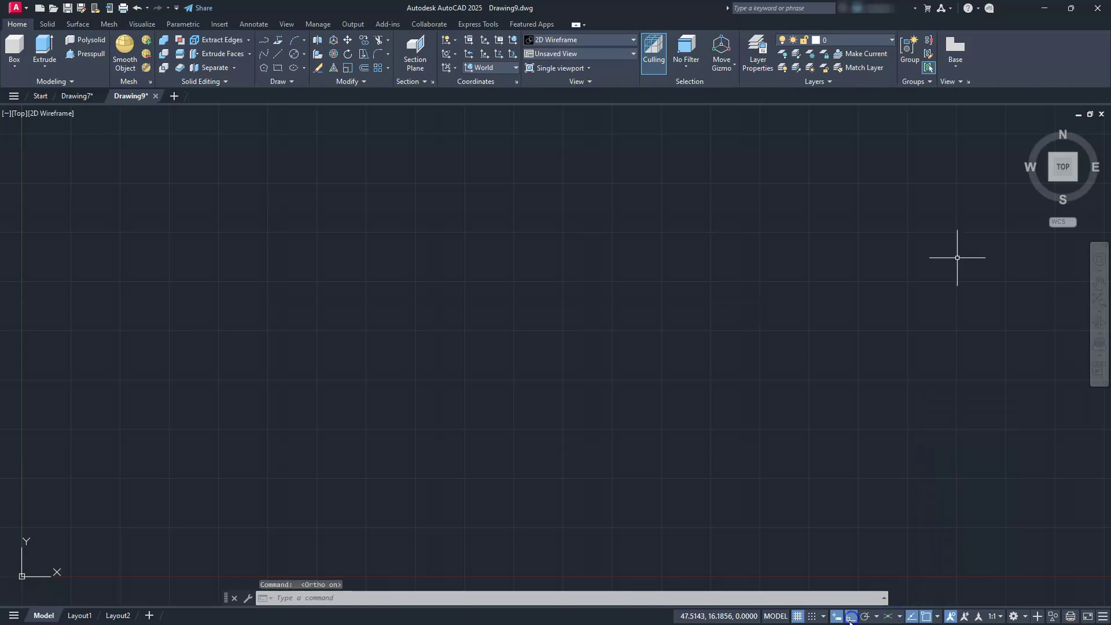
{"action": "left_click", "coordinate": [797, 617]}
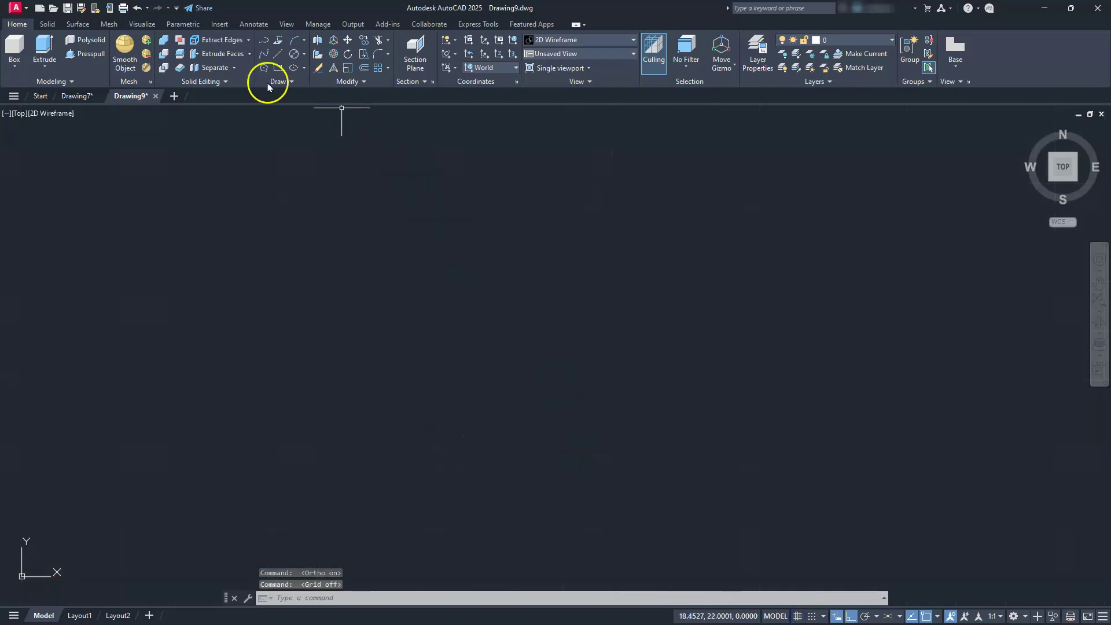
Draw a centre-diameter circle of diameter 120 and zoom to fit it in view.
{"action": "left_click", "coordinate": [303, 55]}
{"action": "left_click", "coordinate": [307, 100]}
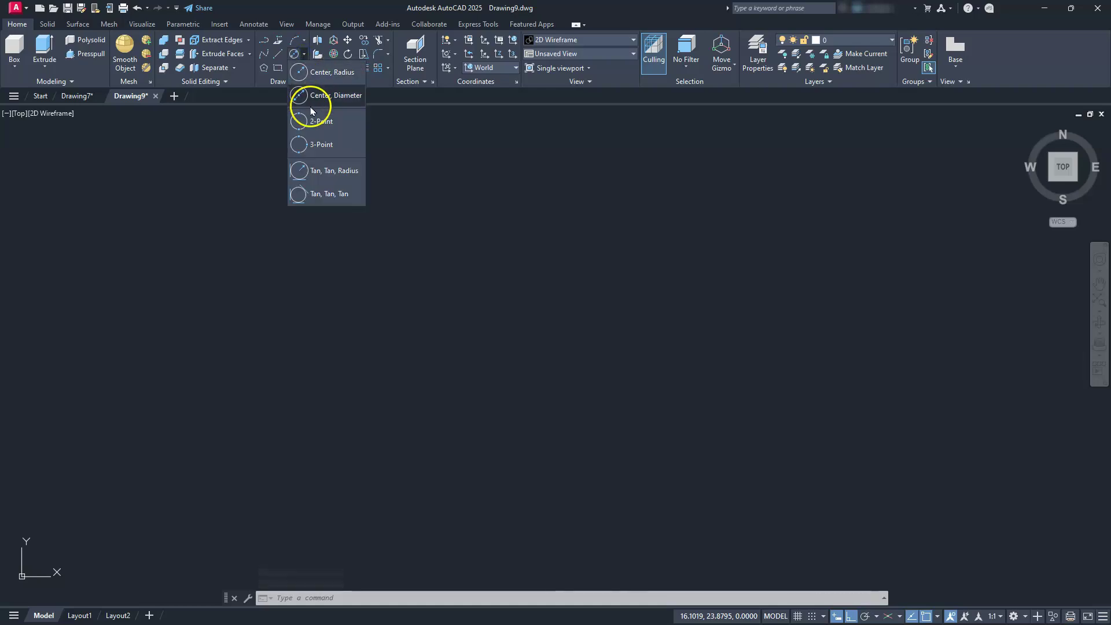
{"action": "left_click", "coordinate": [307, 100]}
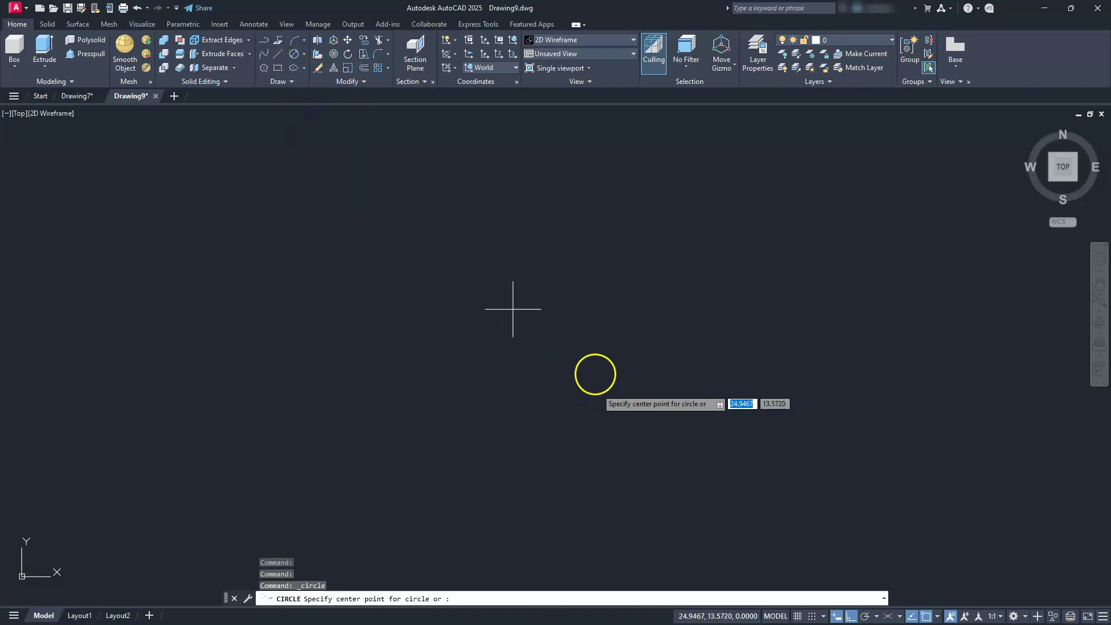
{"action": "left_click", "coordinate": [566, 399]}
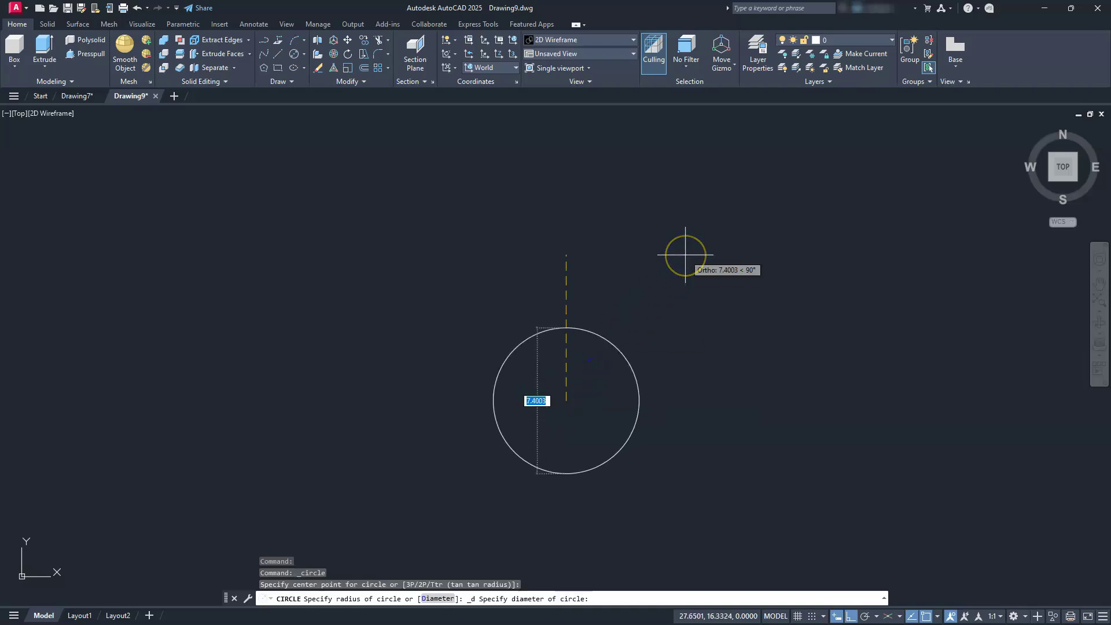
{"action": "key", "text": "BackSpace"}
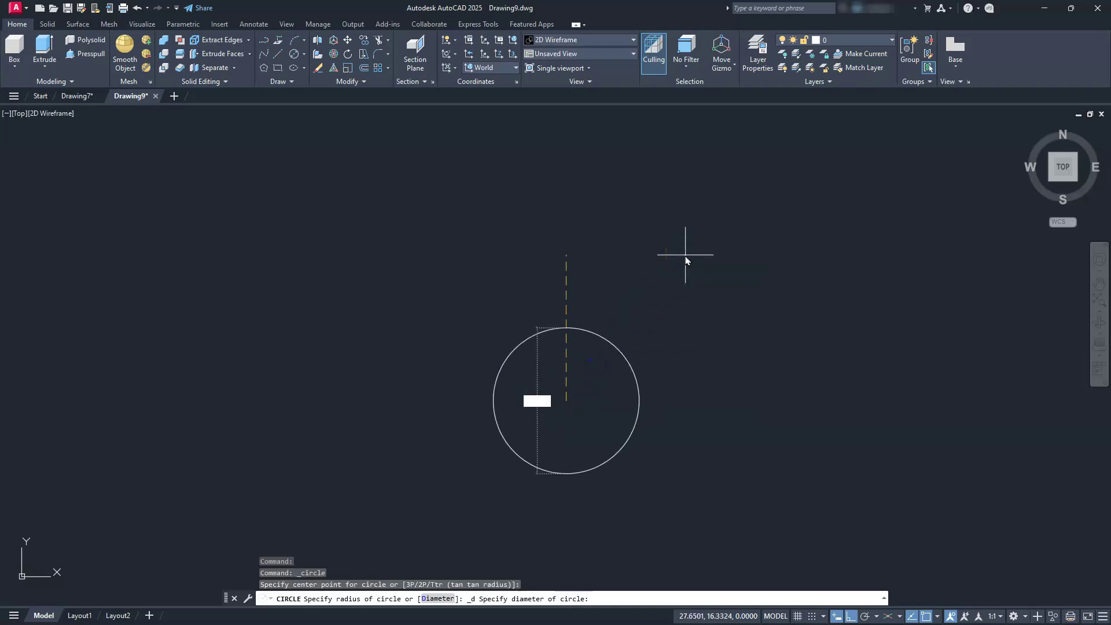
{"action": "type", "text": "120"}
{"action": "key", "text": "Return"}
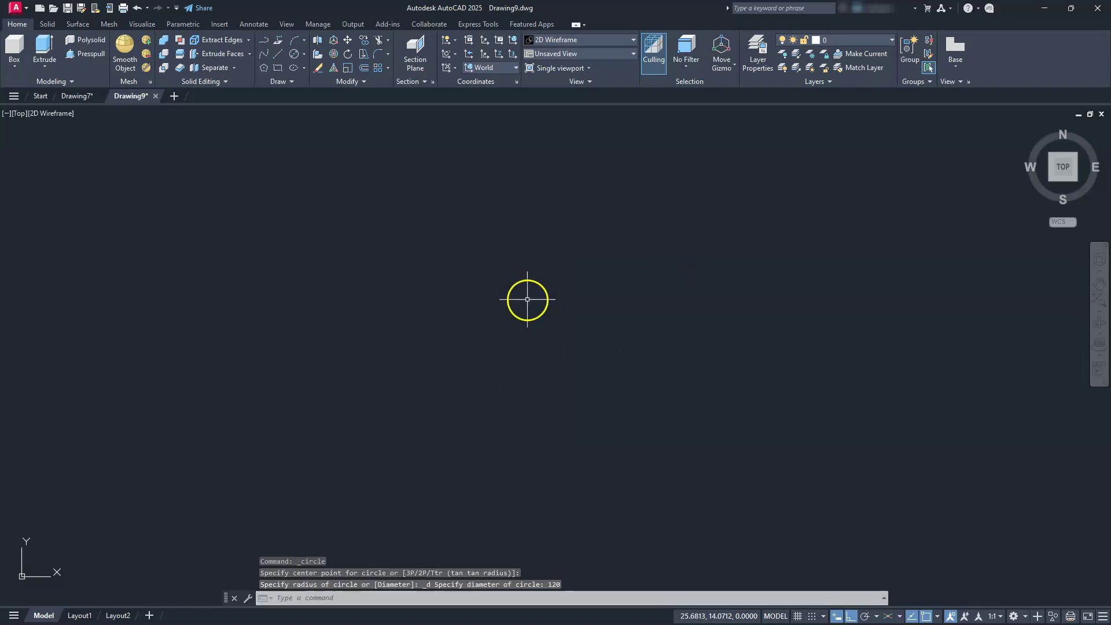
{"action": "left_click", "coordinate": [1099, 300]}
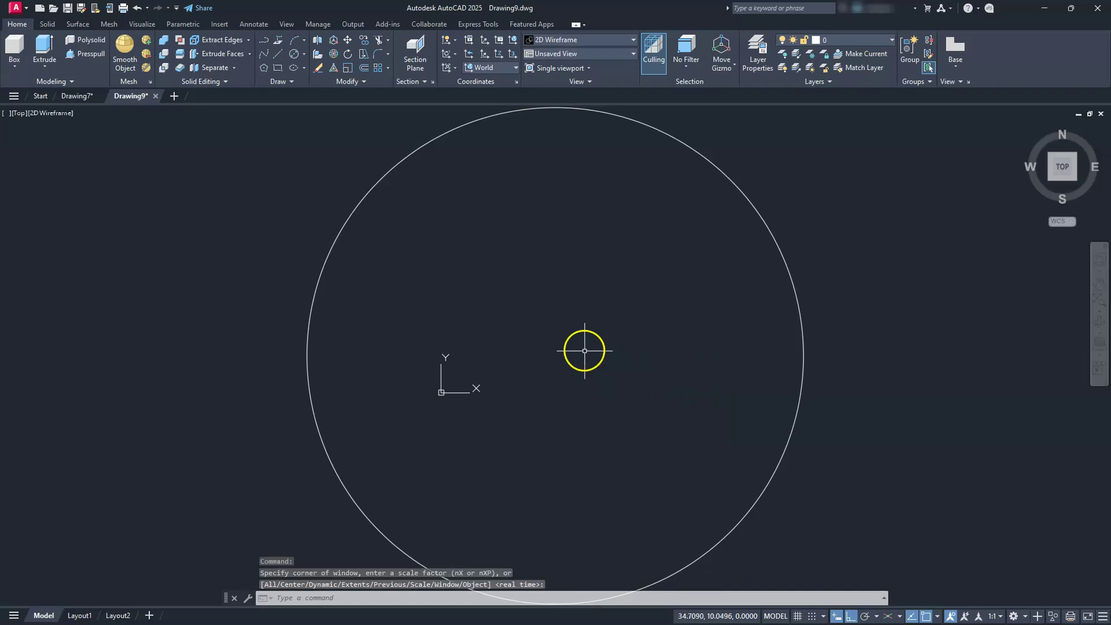
{"action": "scroll", "coordinate": [559, 356], "scroll_direction": "down", "scroll_amount": 2}
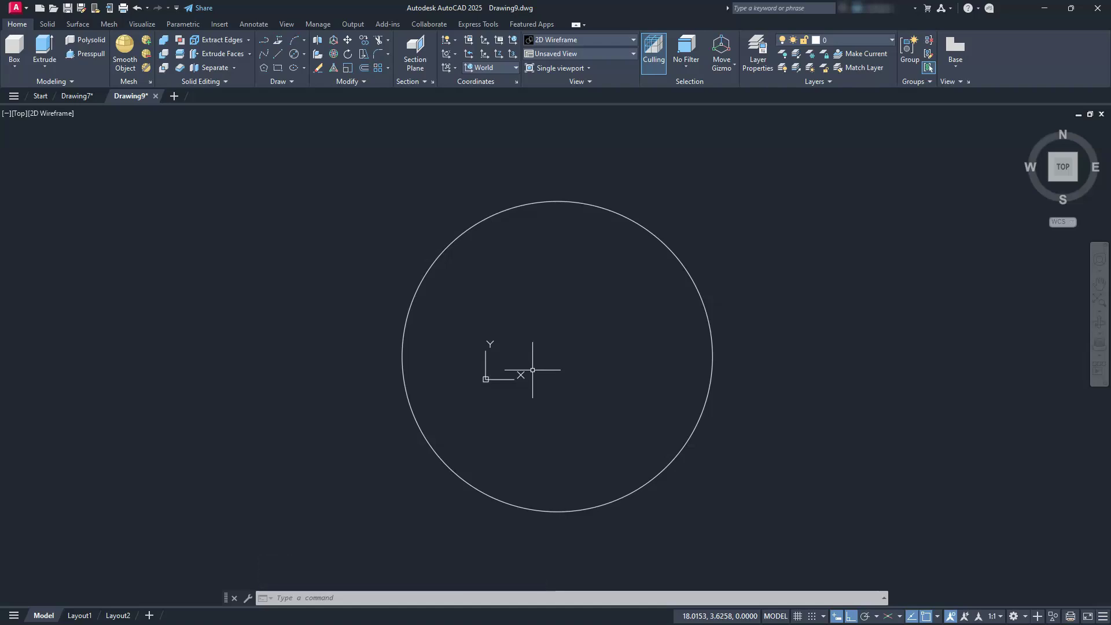
Grip-copy the 120 circle into a concentric circle of diameter 100.
{"action": "left_click", "coordinate": [652, 472]}
{"action": "left_click", "coordinate": [624, 508]}
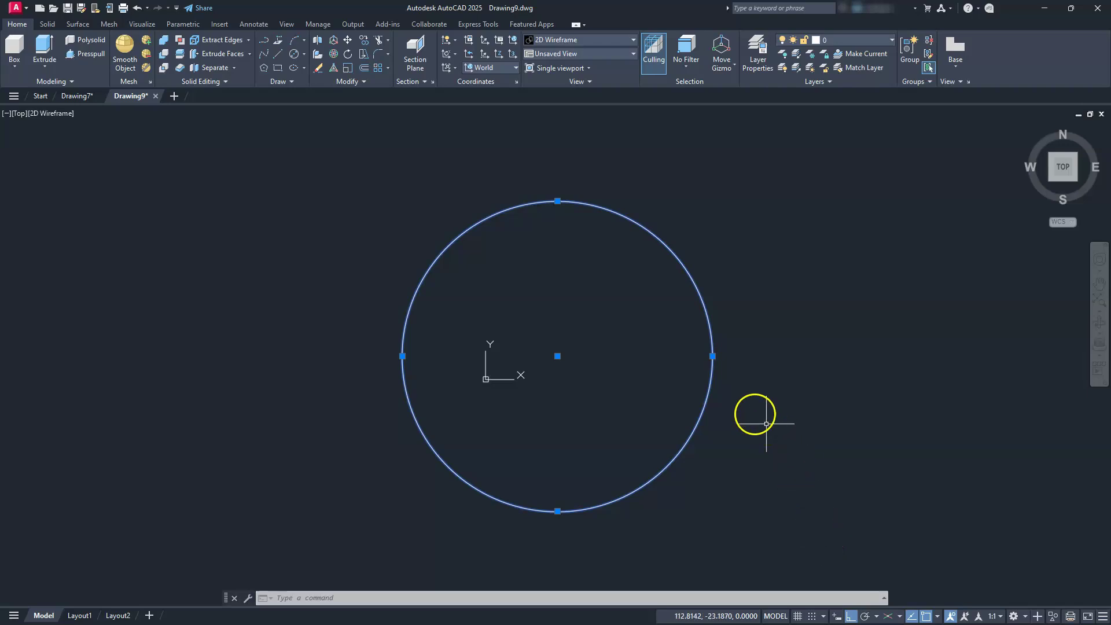
{"action": "left_click", "coordinate": [712, 356]}
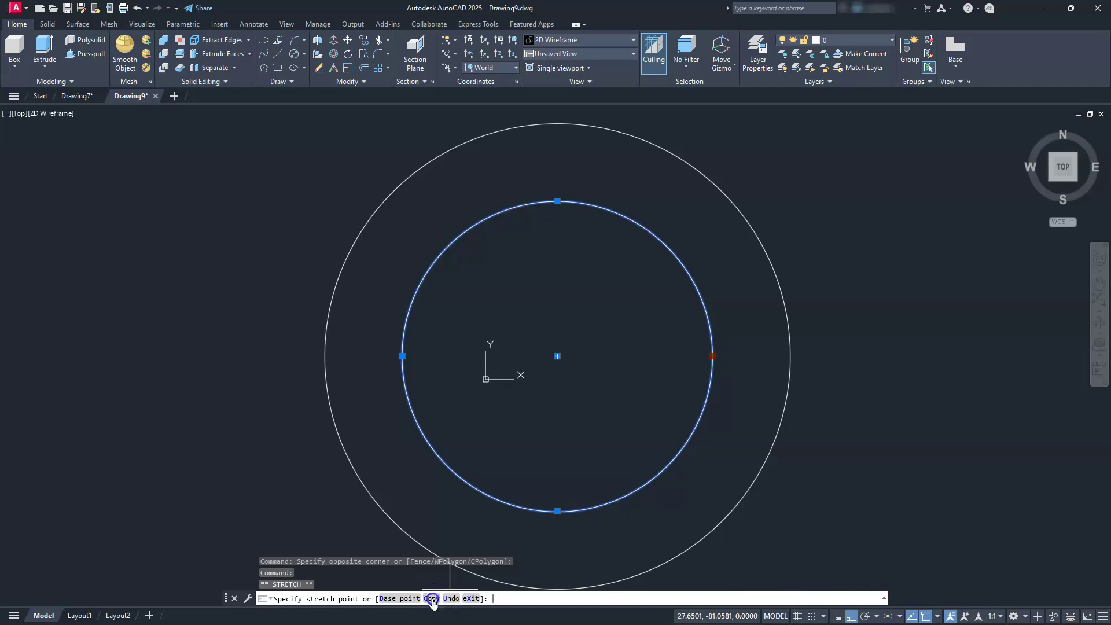
{"action": "left_click", "coordinate": [438, 599]}
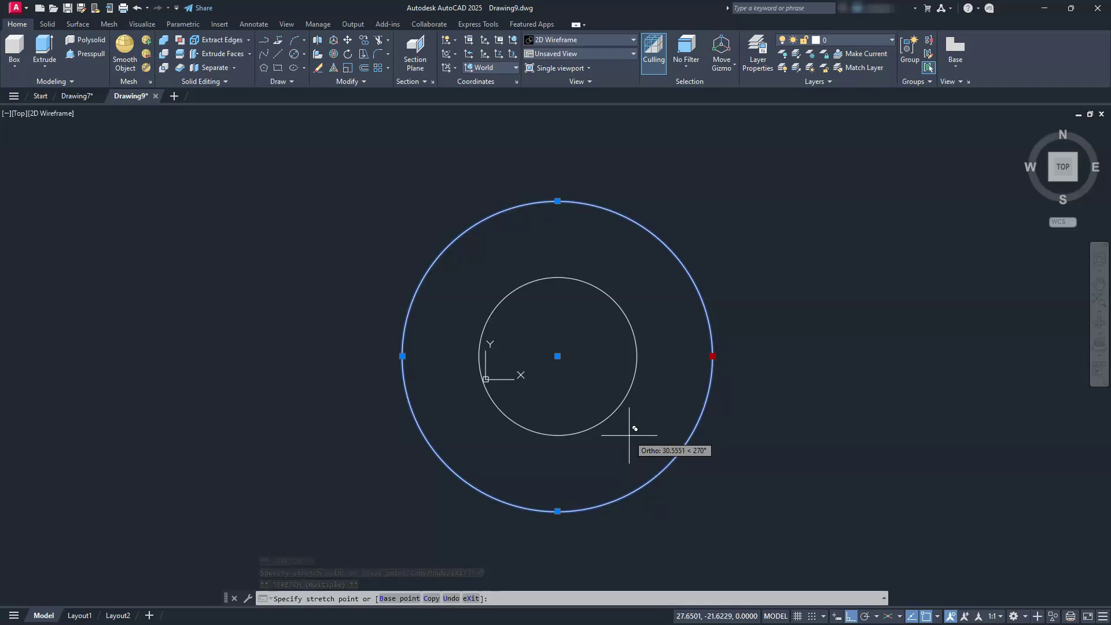
{"action": "type", "text": "100/2"}
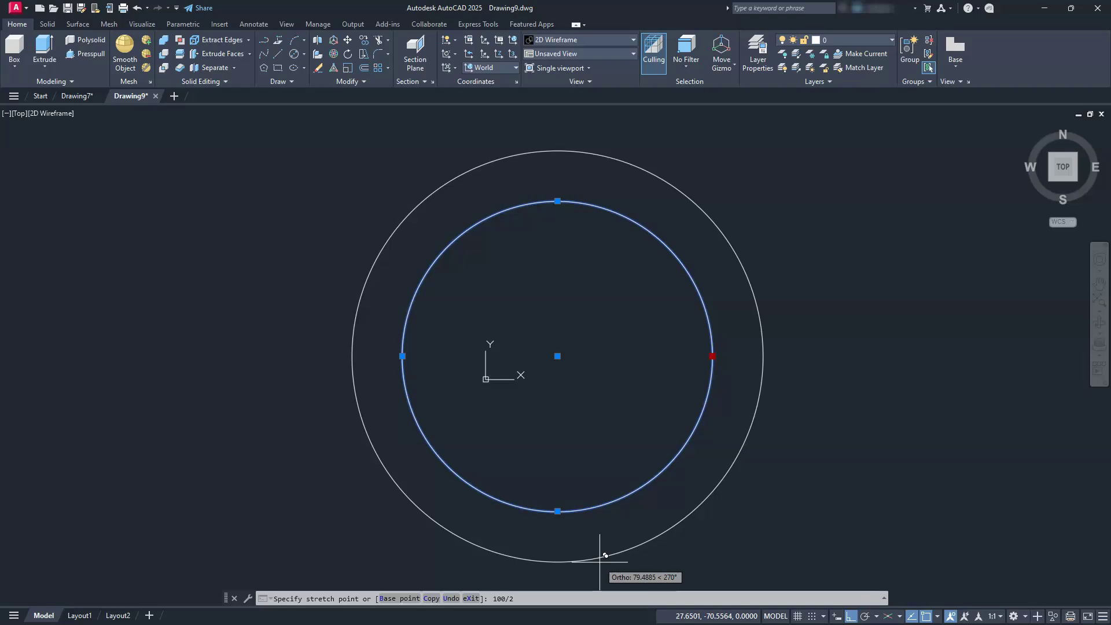
{"action": "key", "text": "Return"}
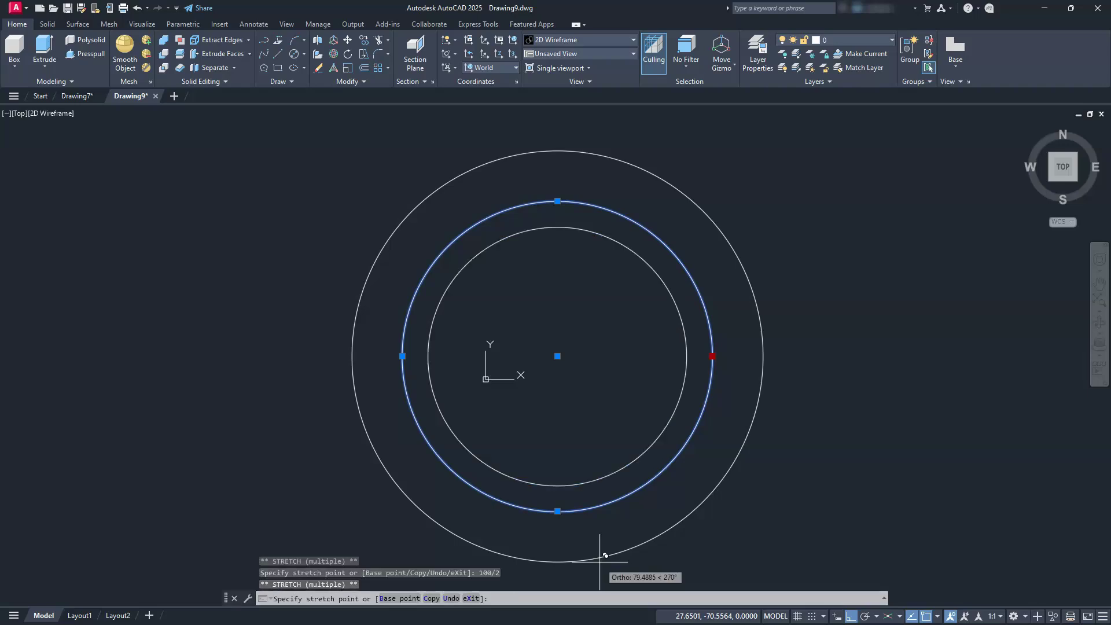
Add concentric copies of diameter 70, 40 and 20, then clear the selection.
{"action": "type", "text": "70/2"}
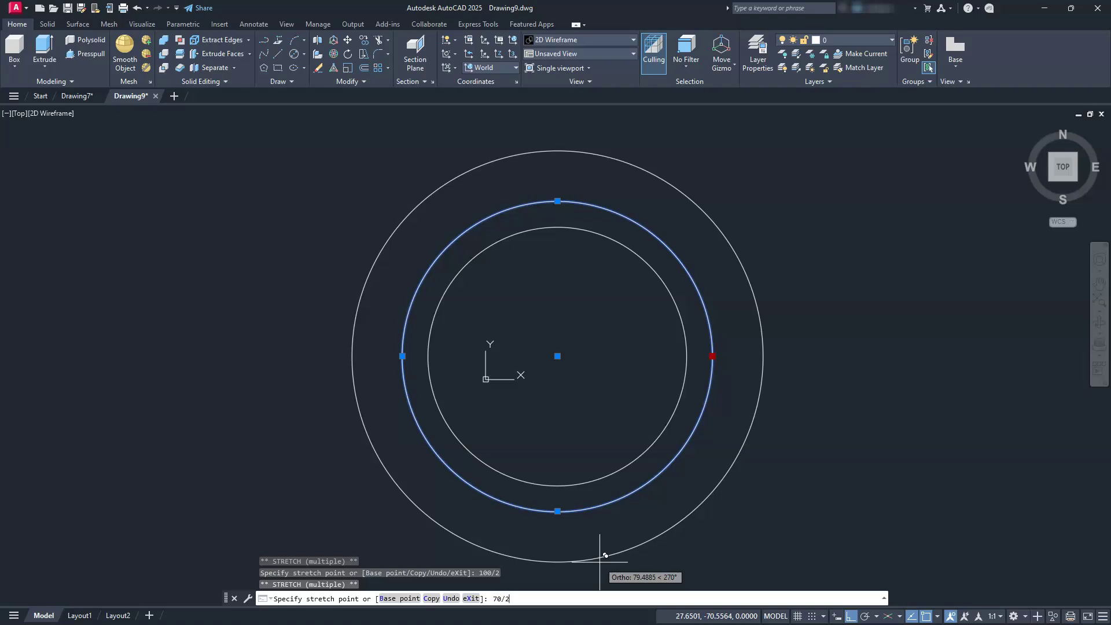
{"action": "key", "text": "Return"}
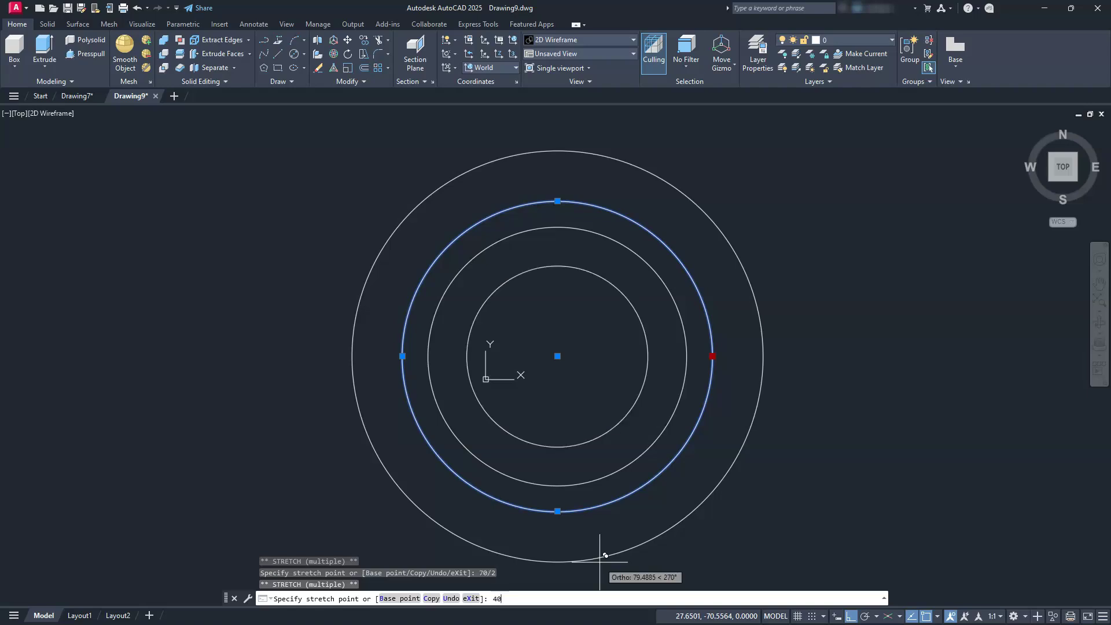
{"action": "key", "text": "Return"}
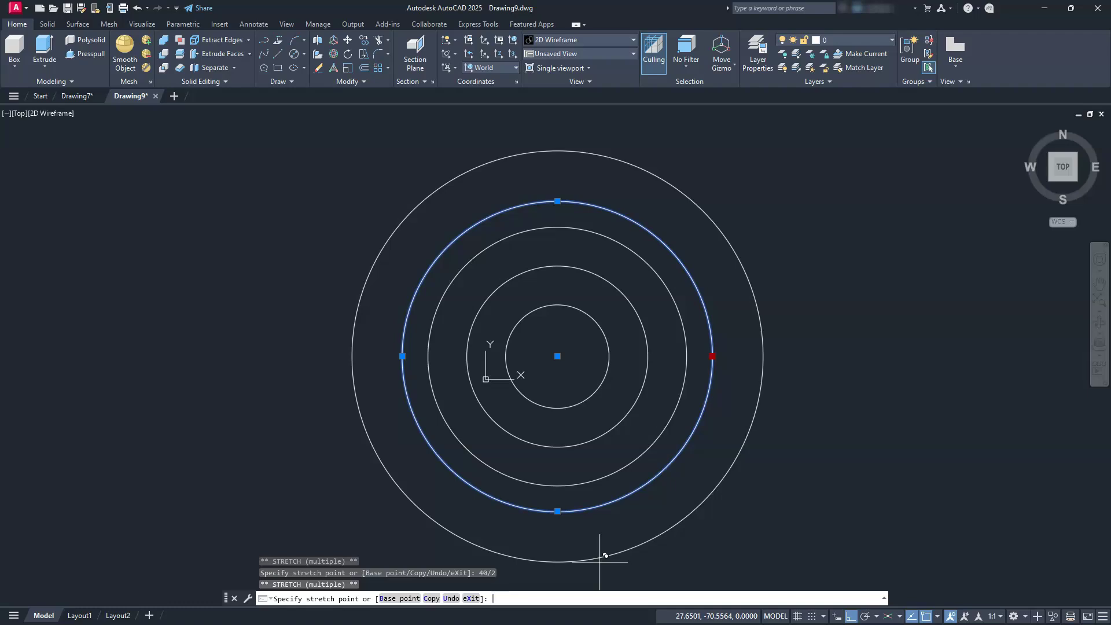
{"action": "type", "text": "20/2"}
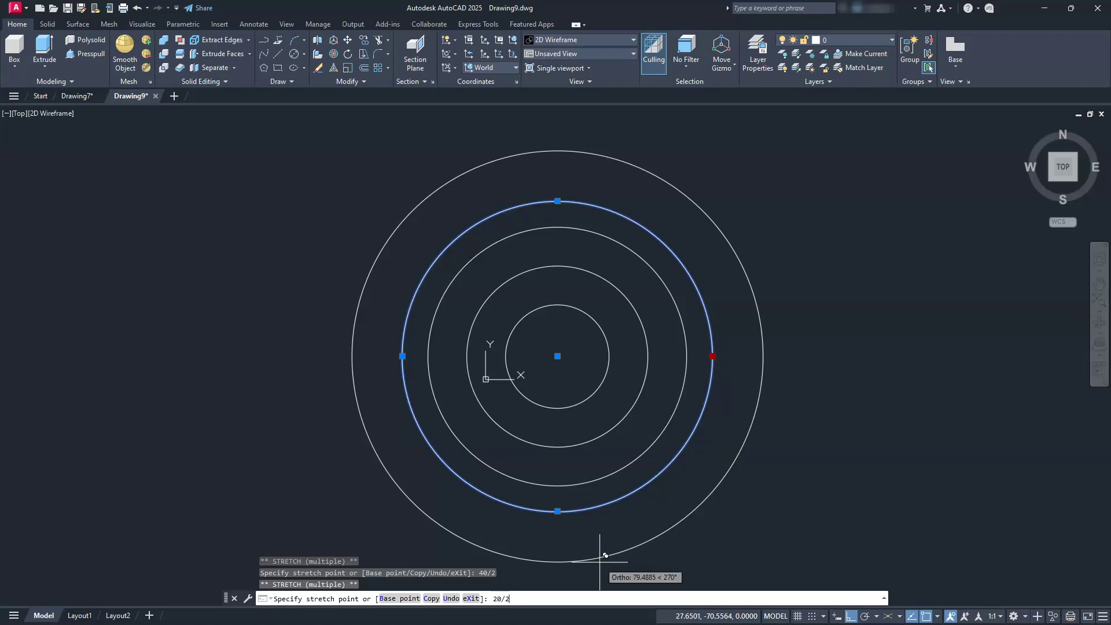
{"action": "key", "text": "Return"}
{"action": "key", "text": "Escape"}
{"action": "key", "text": "Escape"}
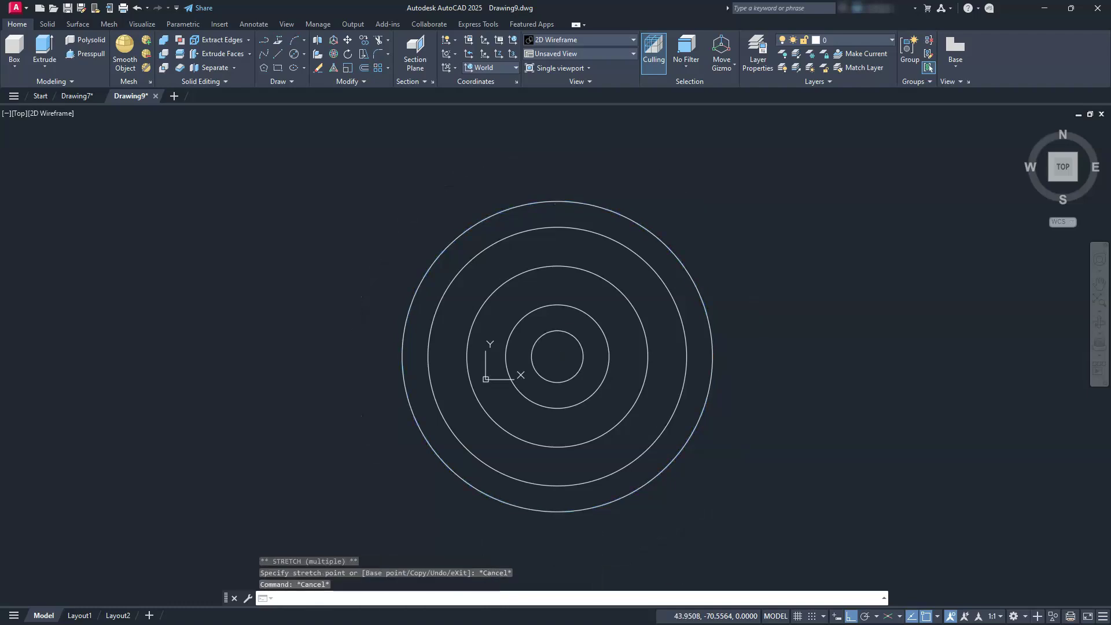
{"action": "key", "text": "Escape"}
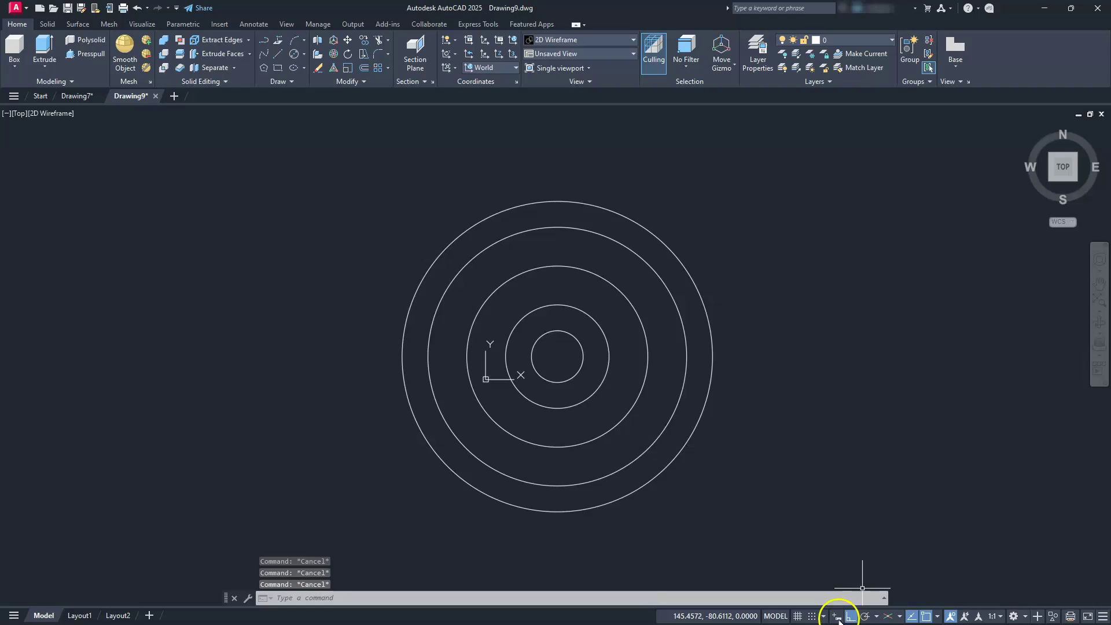
{"action": "scroll", "coordinate": [586, 338], "scroll_direction": "up", "scroll_amount": 2}
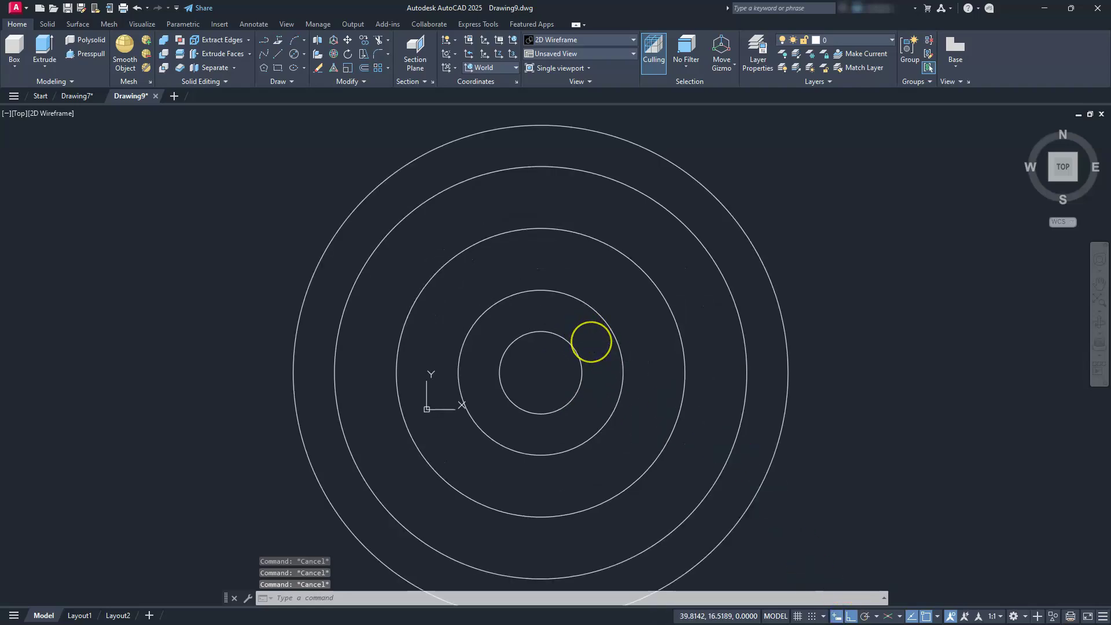
Draw a 10-diameter circle centred on the 100 circle's right quadrant point.
{"action": "type", "text": "c"}
{"action": "key", "text": "Return"}
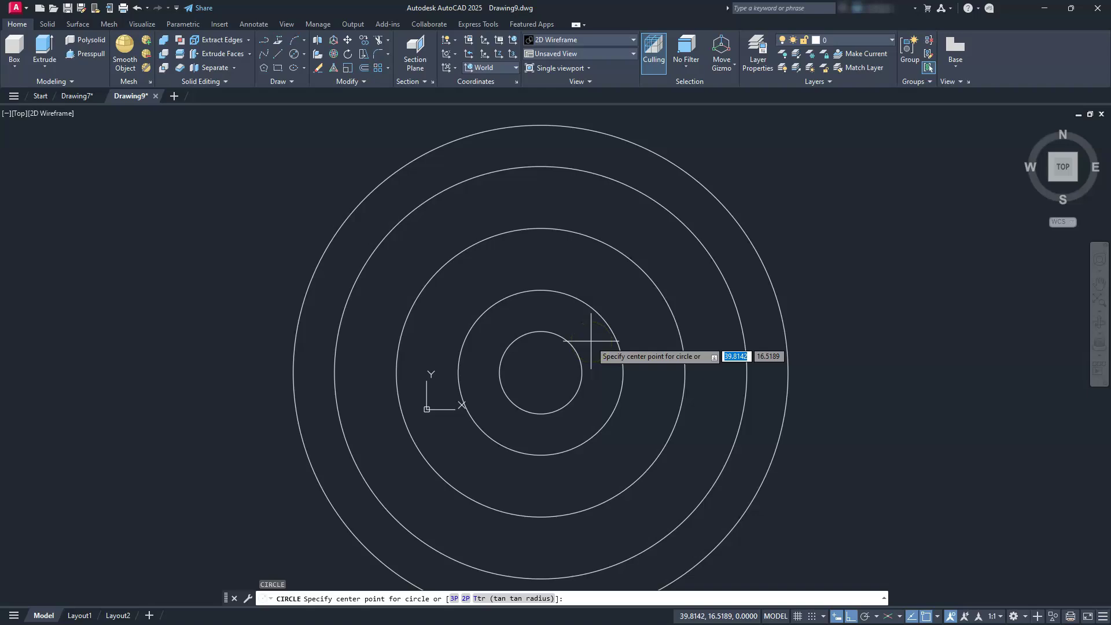
{"action": "left_click", "coordinate": [747, 373]}
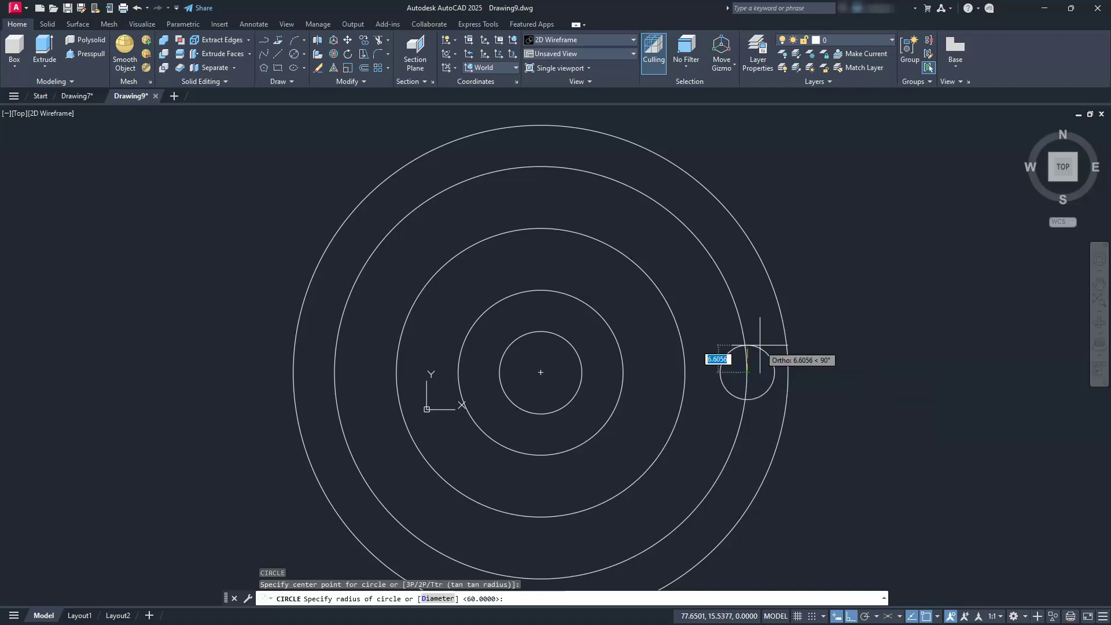
{"action": "type", "text": "d"}
{"action": "key", "text": "Return"}
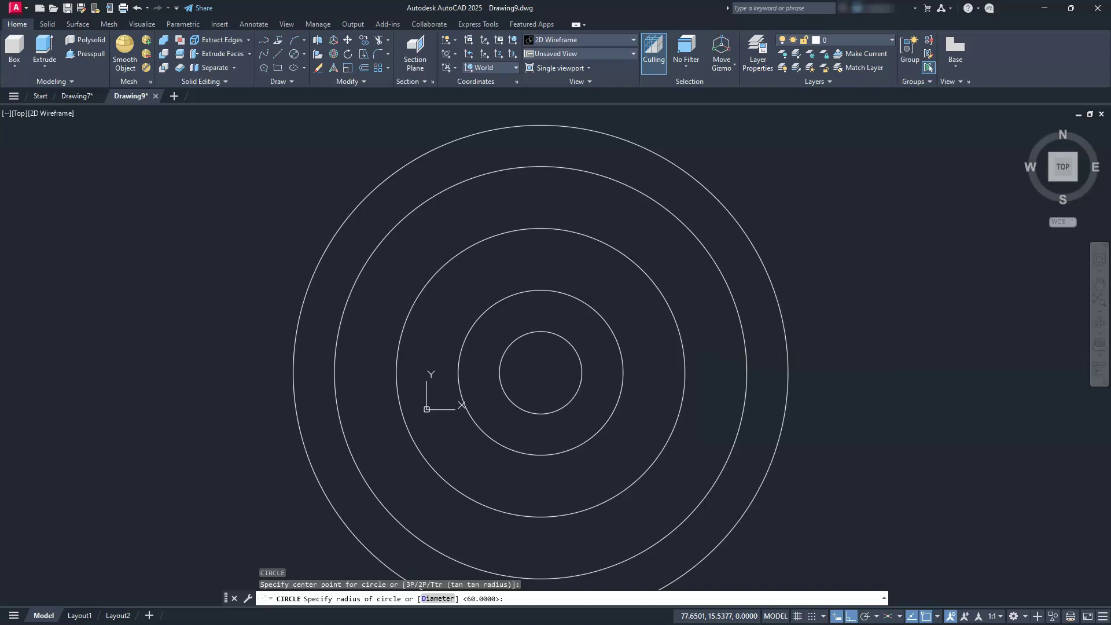
{"action": "type", "text": "10"}
{"action": "key", "text": "Return"}
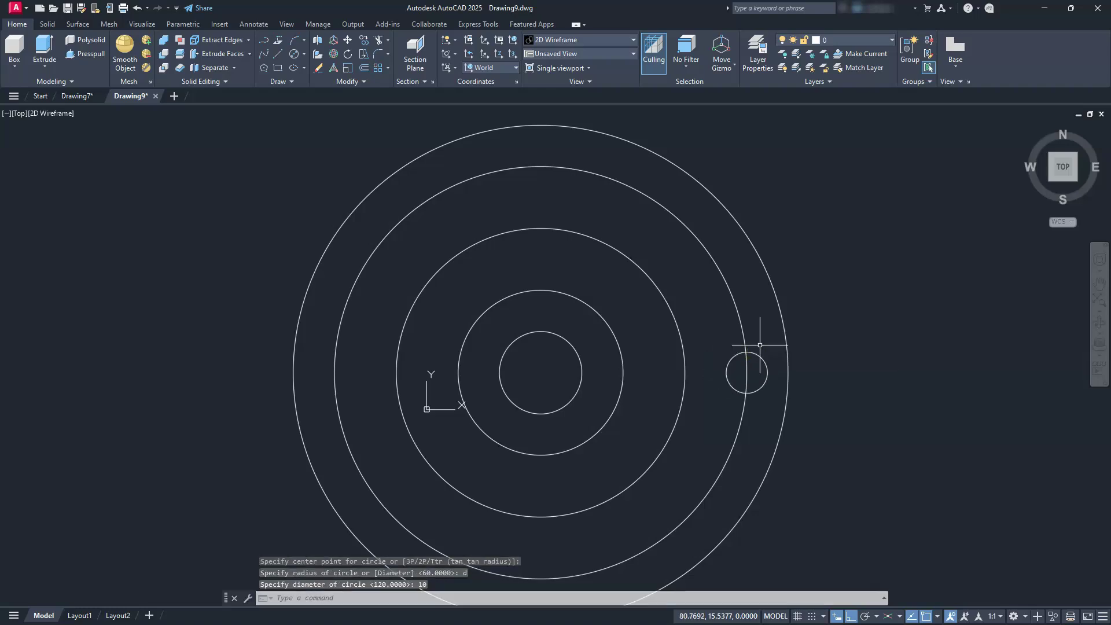
Copy the 10-diameter hole onto the 70 and 40 rings, forming a row of three.
{"action": "key", "text": "Escape"}
{"action": "key", "text": "Escape"}
{"action": "key", "text": "Escape"}
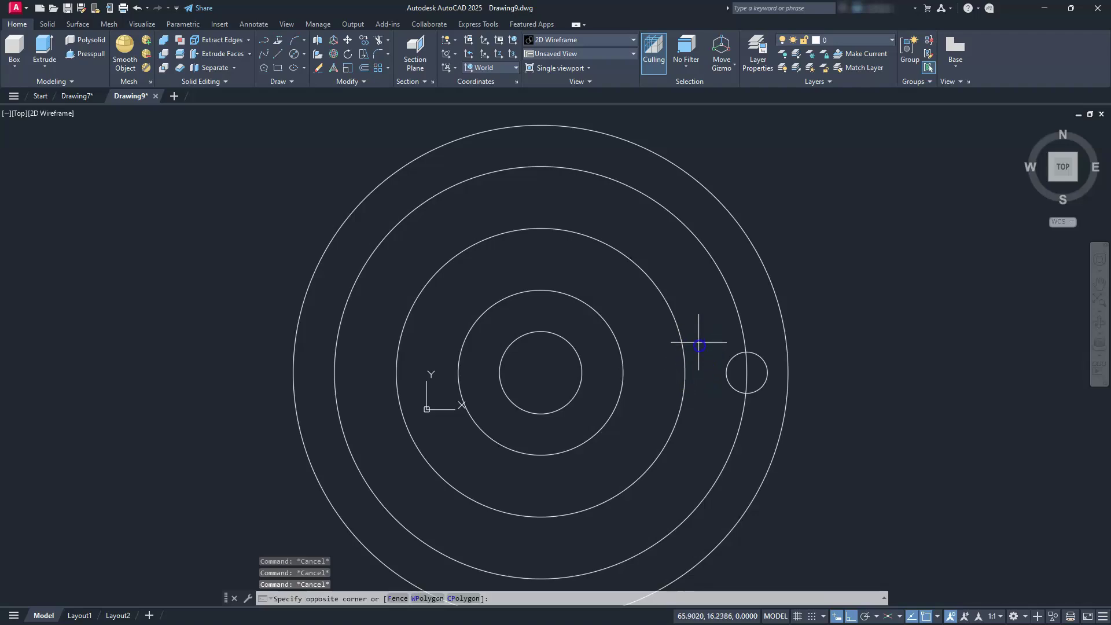
{"action": "left_click", "coordinate": [698, 342]}
{"action": "left_click", "coordinate": [839, 416]}
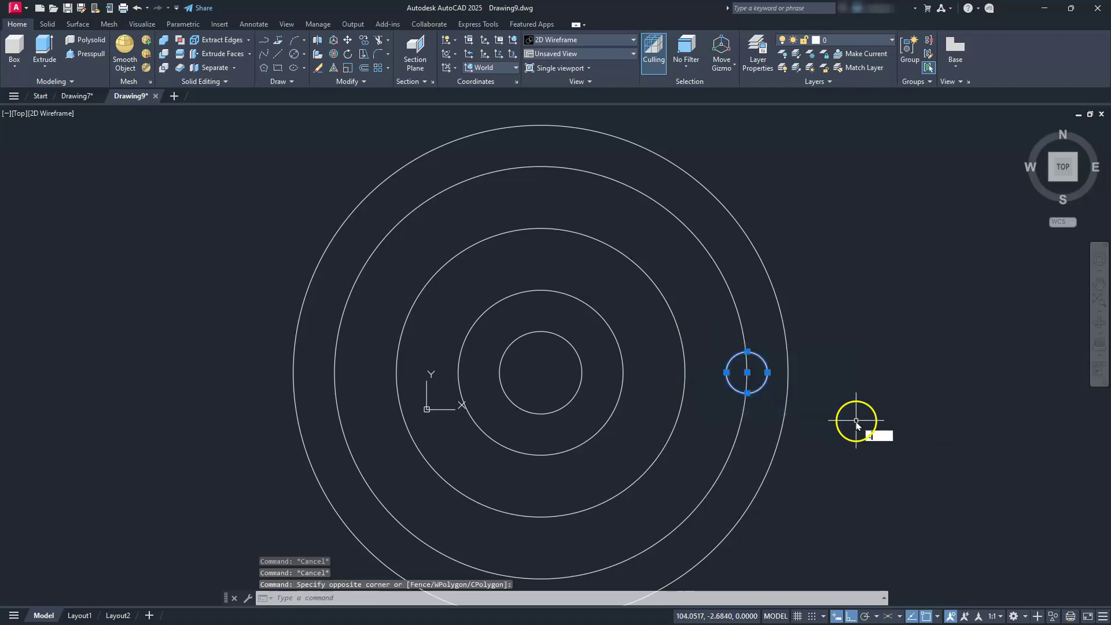
{"action": "type", "text": "co"}
{"action": "key", "text": "Return"}
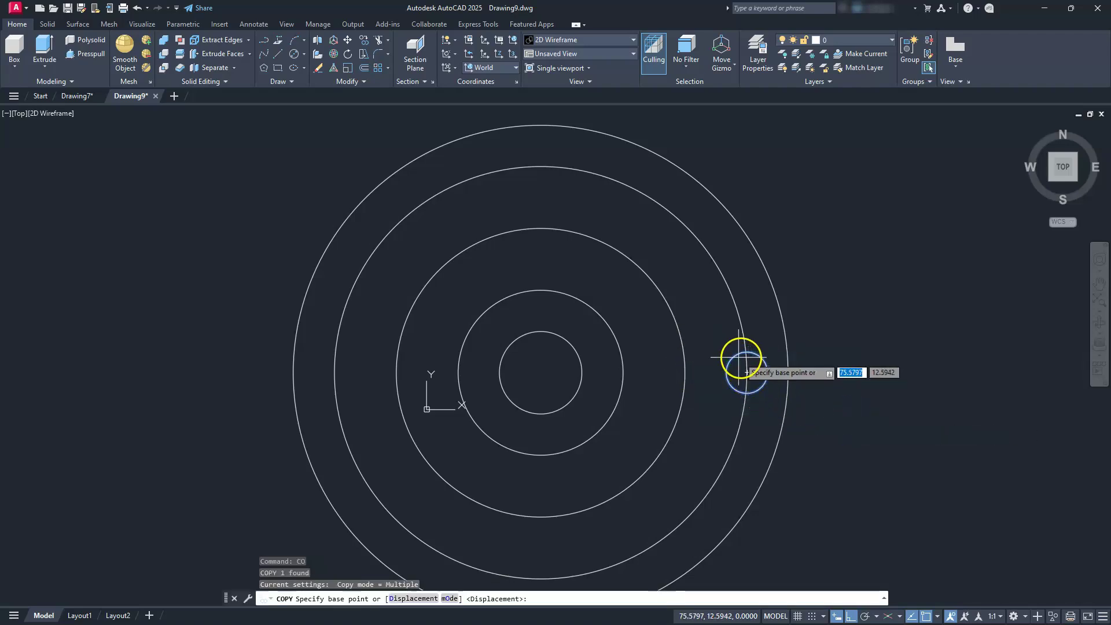
{"action": "left_click", "coordinate": [746, 372]}
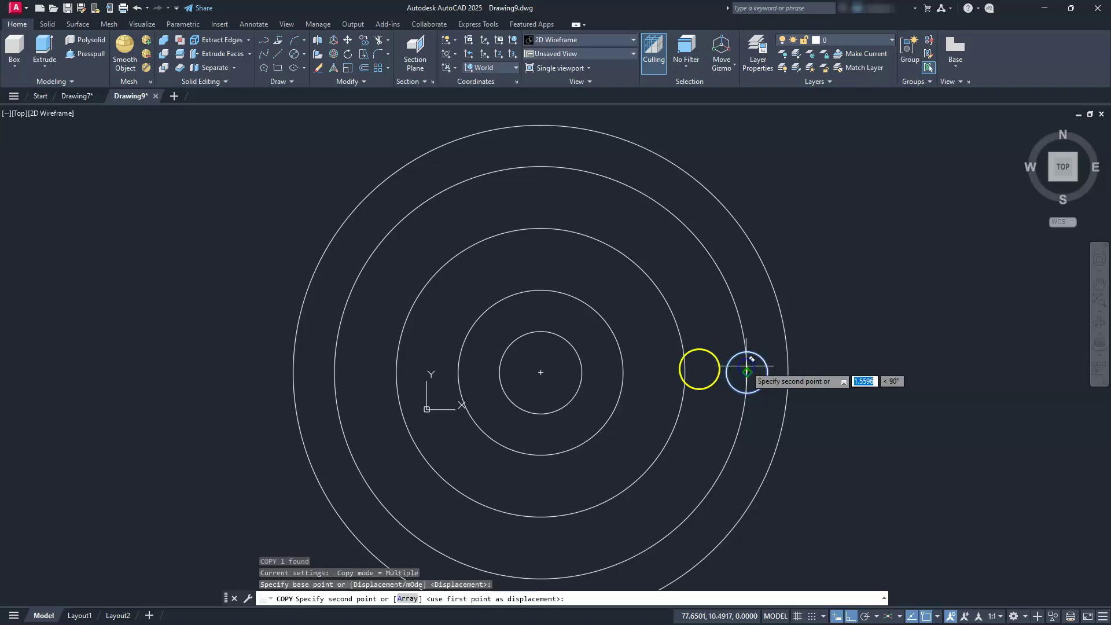
{"action": "left_click", "coordinate": [684, 372]}
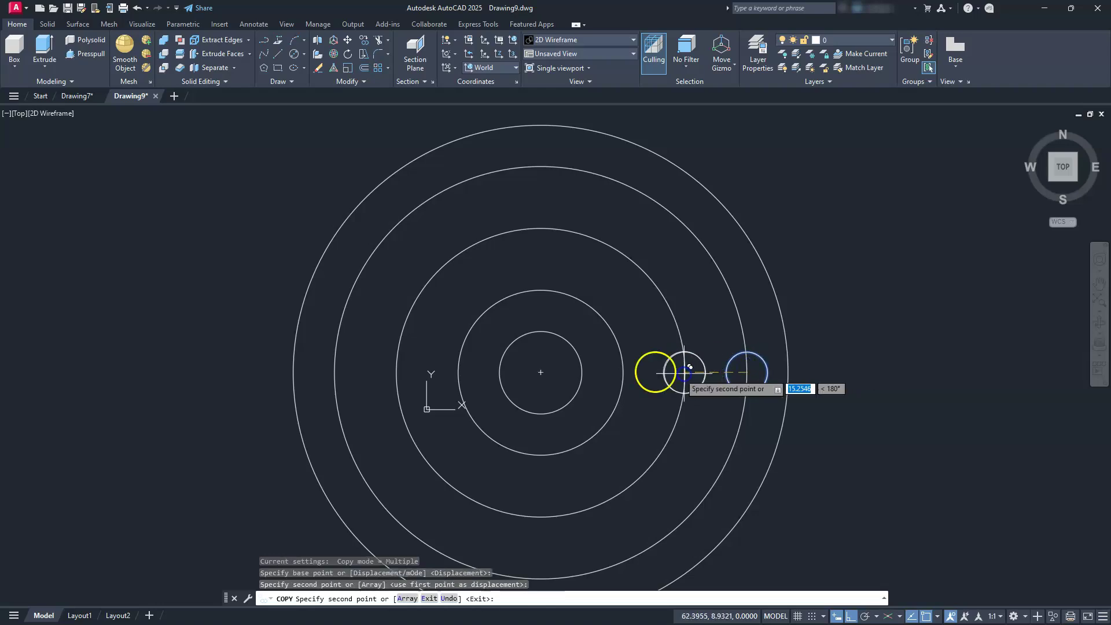
{"action": "left_click", "coordinate": [625, 368]}
{"action": "key", "text": "Escape"}
{"action": "key", "text": "Escape"}
{"action": "key", "text": "Escape"}
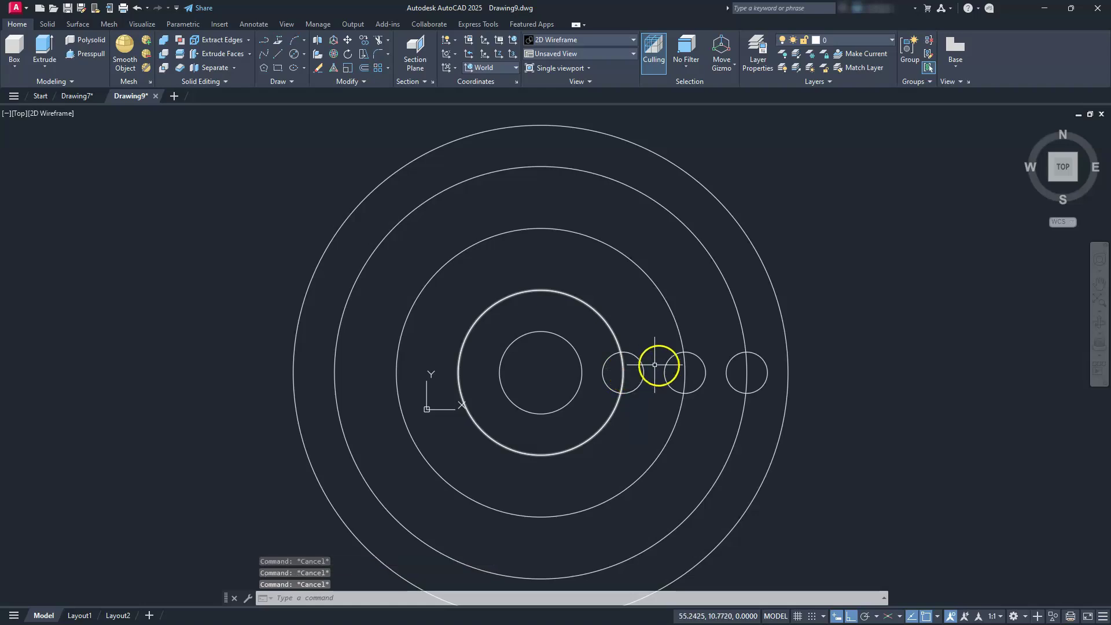
{"action": "scroll", "coordinate": [654, 369], "scroll_direction": "down", "scroll_amount": 2}
{"action": "middle_click_drag", "start_coordinate": [653, 369], "coordinate": [716, 370]}
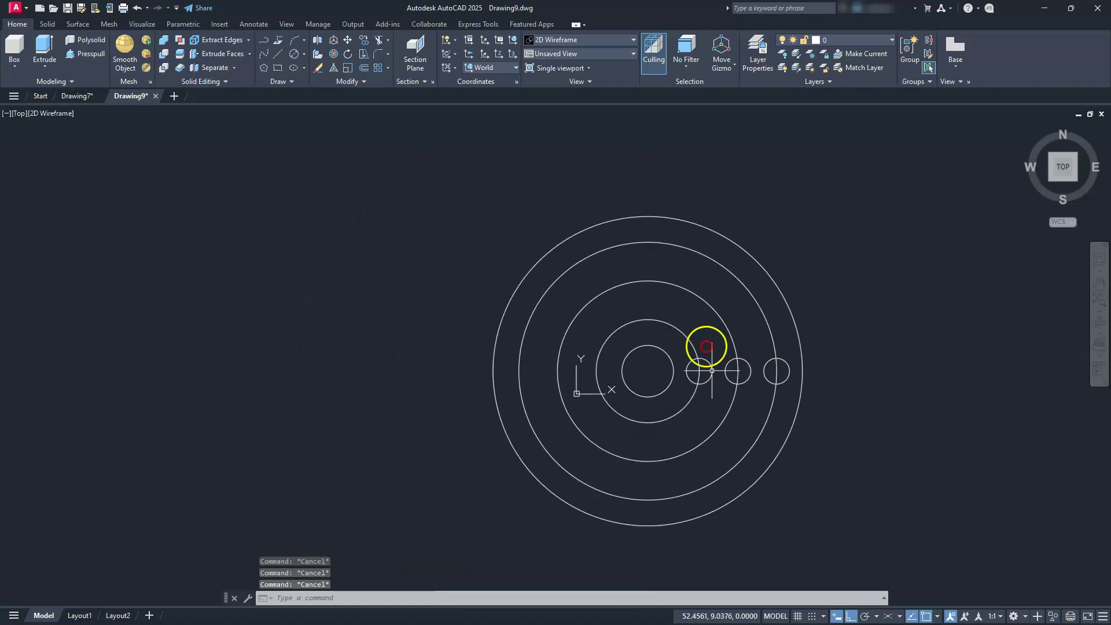
Erase the 100, 70 and 40 diameter guide circles.
{"action": "left_click", "coordinate": [693, 244]}
{"action": "left_click", "coordinate": [653, 329]}
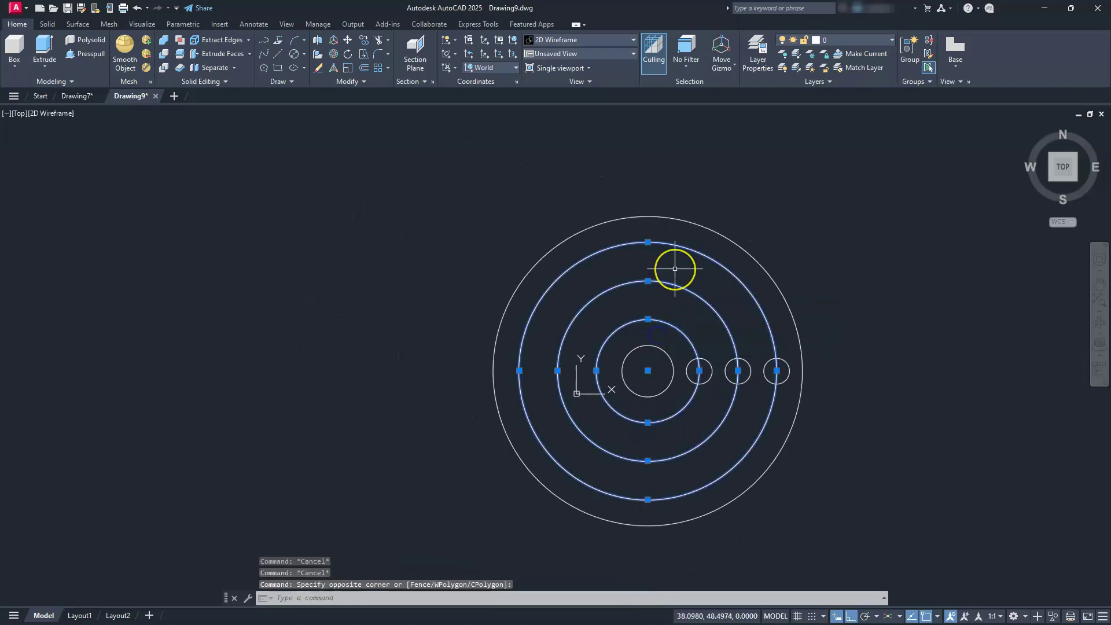
{"action": "key", "text": "Delete"}
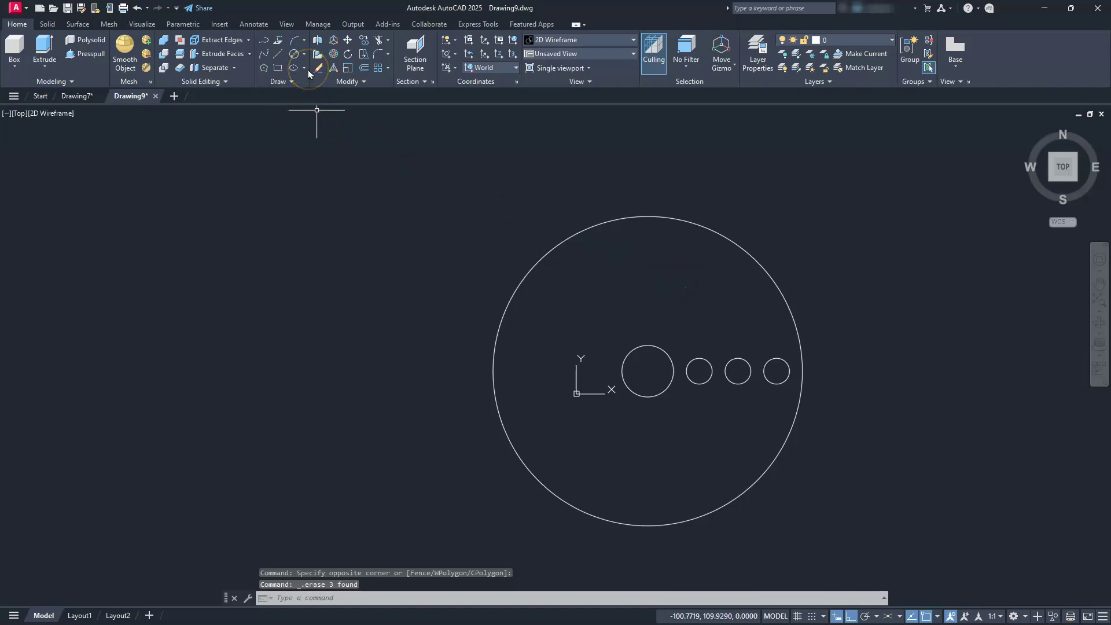
{"action": "left_click", "coordinate": [387, 71]}
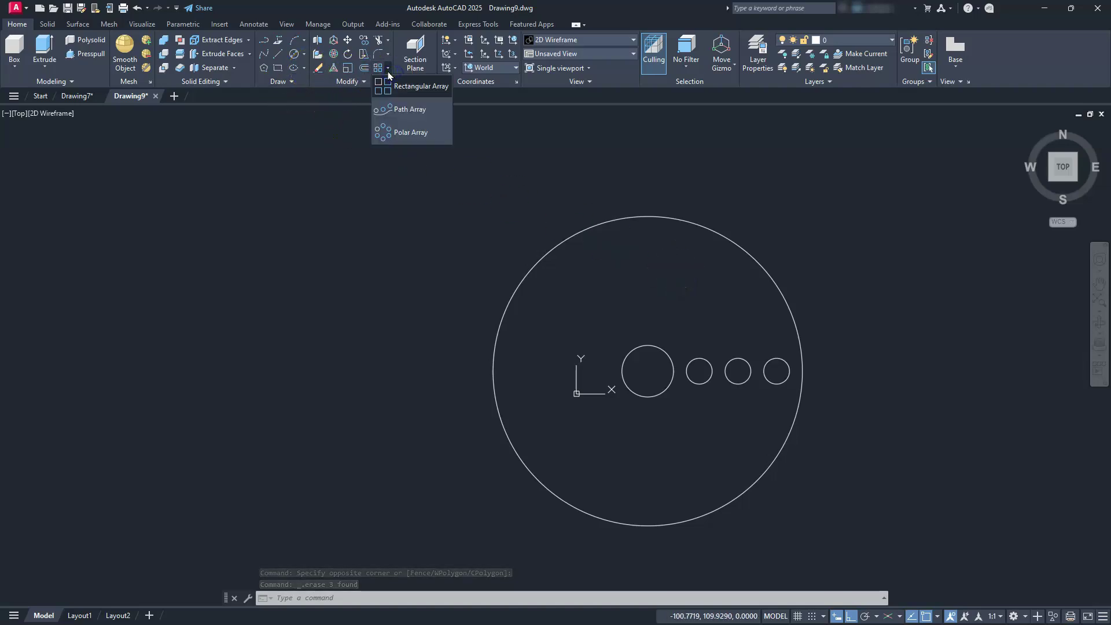
Polar-array the three small holes as 6 items over 360° around the centre hole.
{"action": "left_click", "coordinate": [414, 133]}
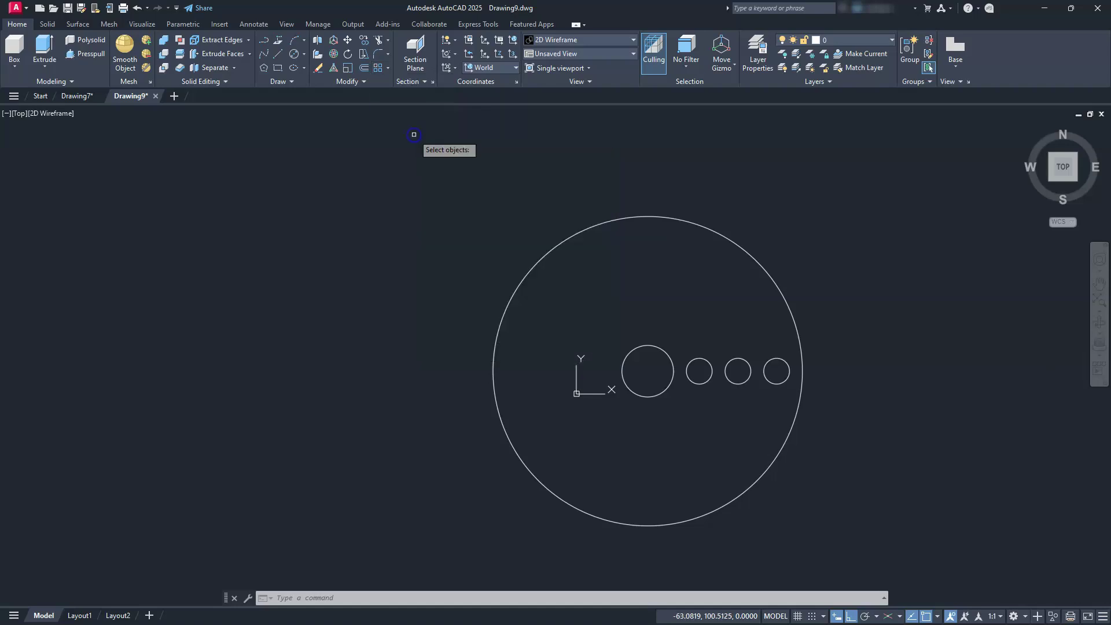
{"action": "left_click", "coordinate": [632, 275]}
{"action": "left_click", "coordinate": [880, 420]}
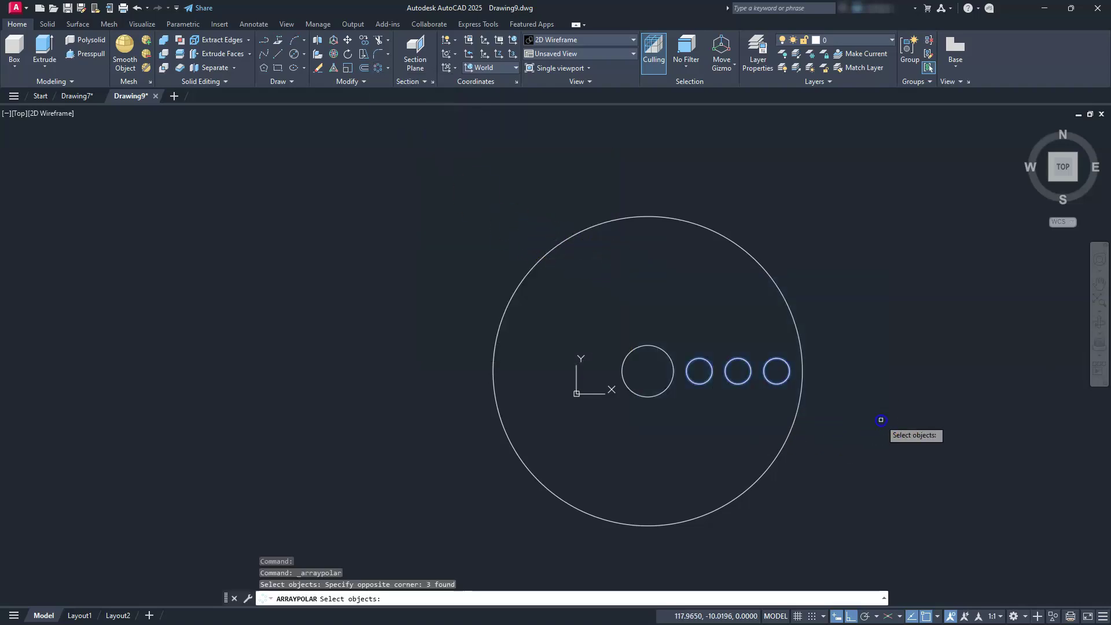
{"action": "key", "text": "Return"}
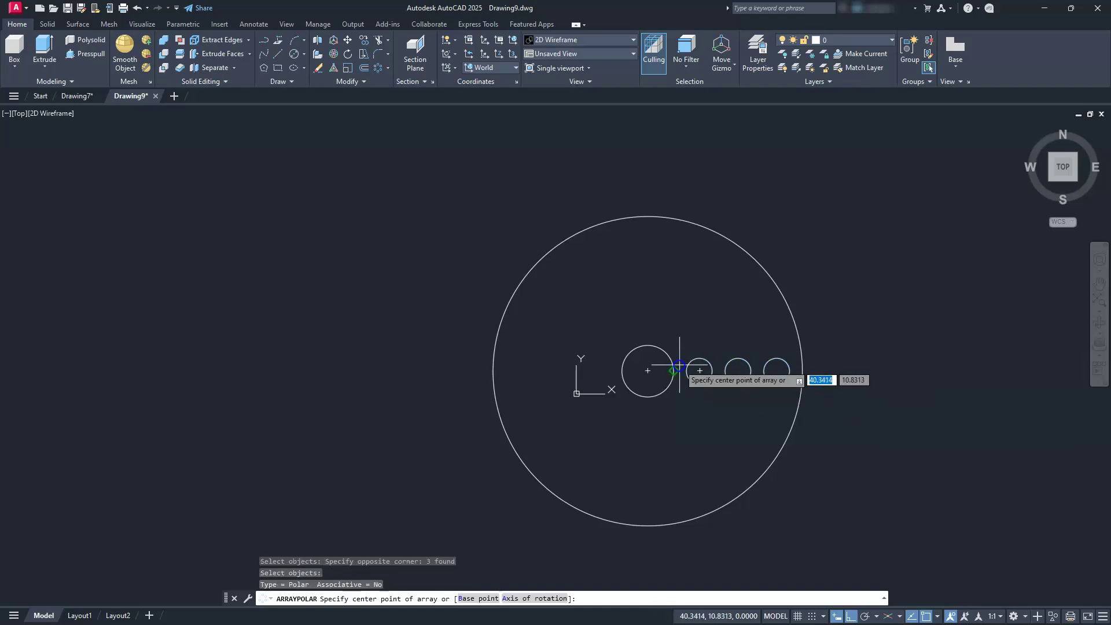
{"action": "left_click", "coordinate": [648, 369]}
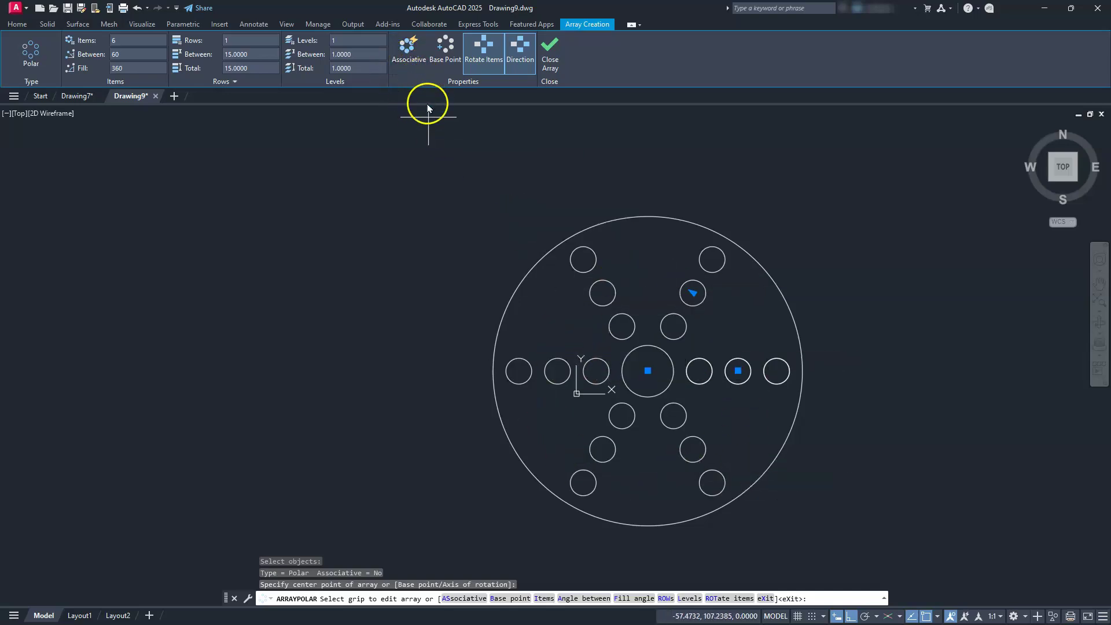
{"action": "left_click", "coordinate": [554, 52]}
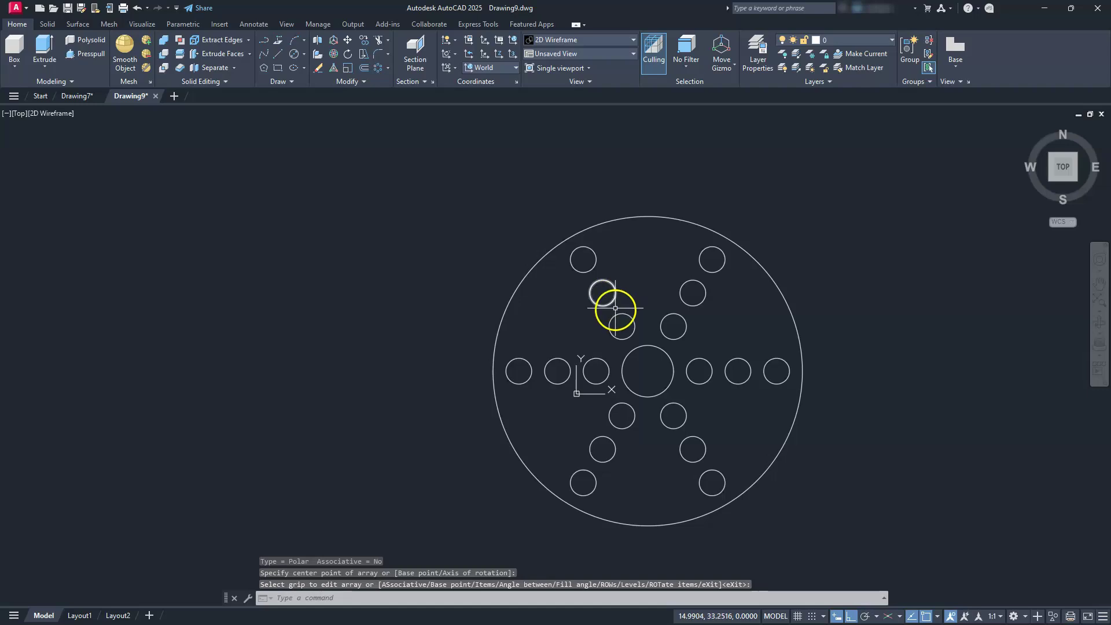
{"action": "mouse_move", "coordinate": [1063, 167]}
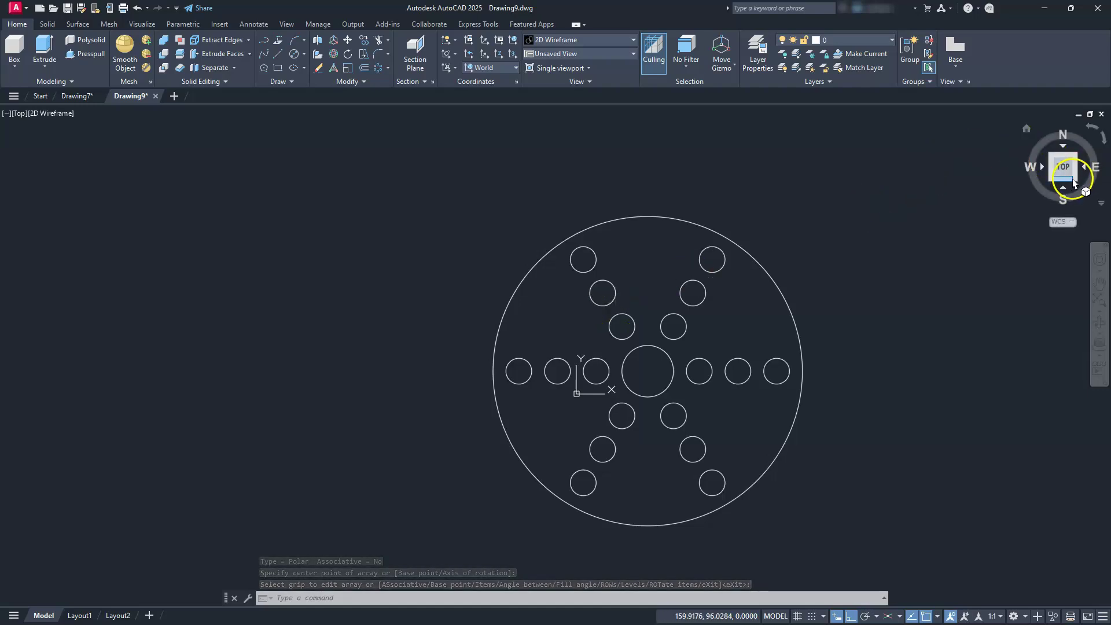
Switch to the SE isometric view with the Shades of Gray visual style.
{"action": "left_click", "coordinate": [1074, 182]}
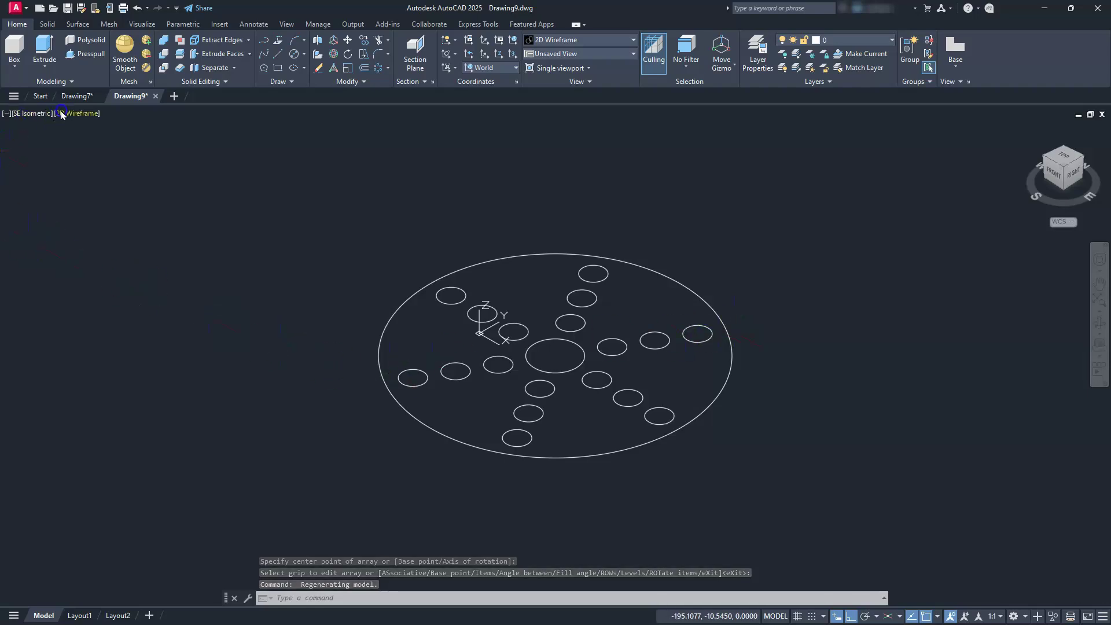
{"action": "left_click", "coordinate": [77, 113]}
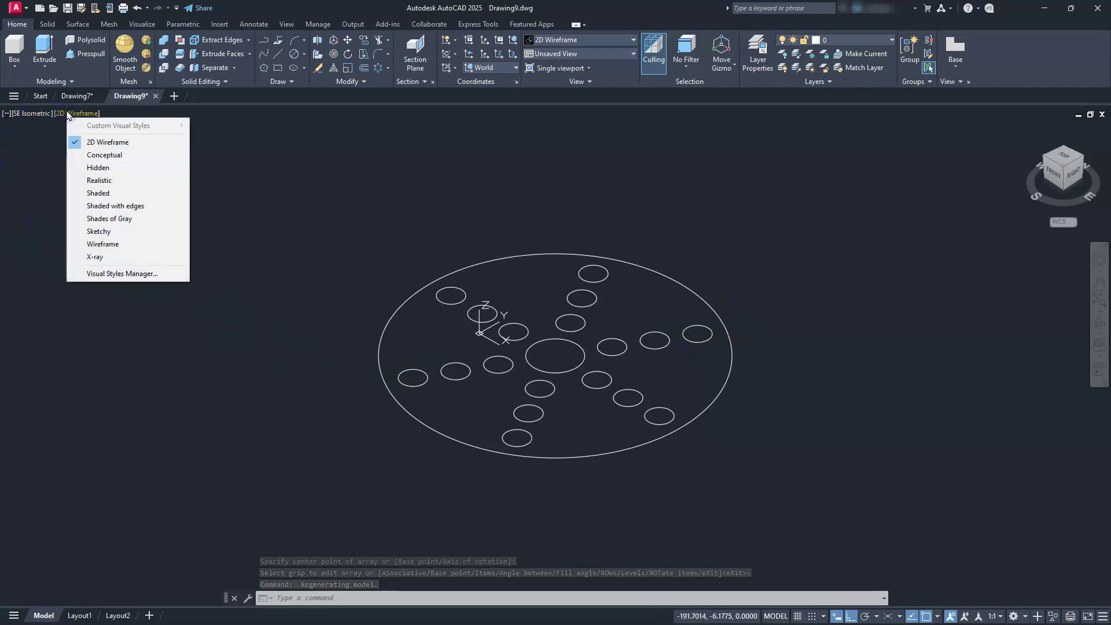
{"action": "left_click", "coordinate": [115, 218]}
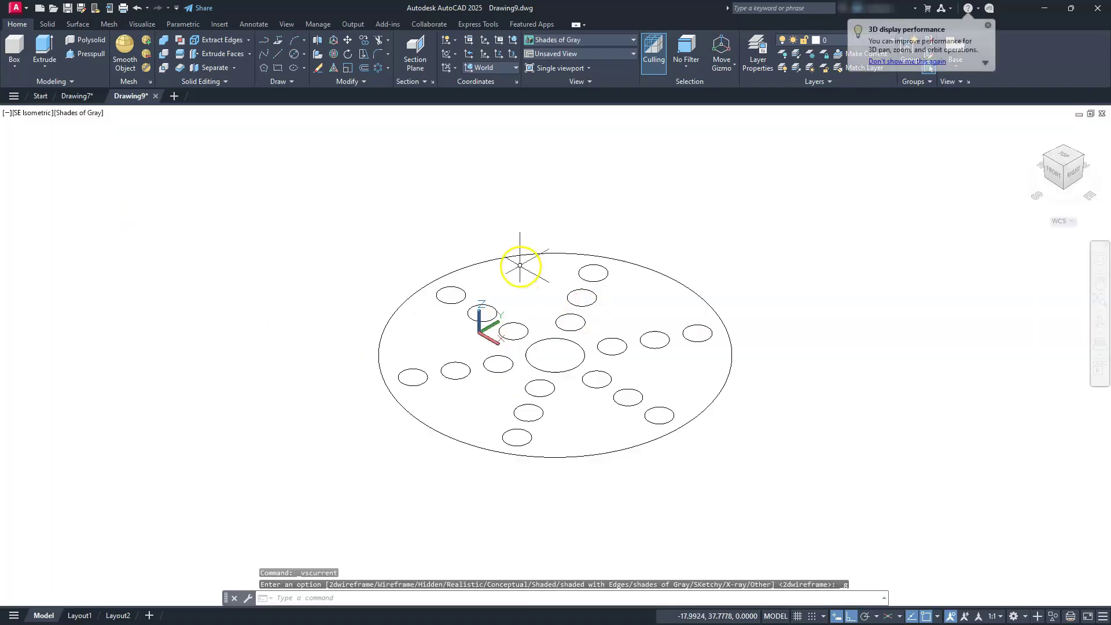
Extrude all 20 circles to a height of 10.
{"action": "left_click", "coordinate": [45, 51]}
{"action": "left_click", "coordinate": [289, 230]}
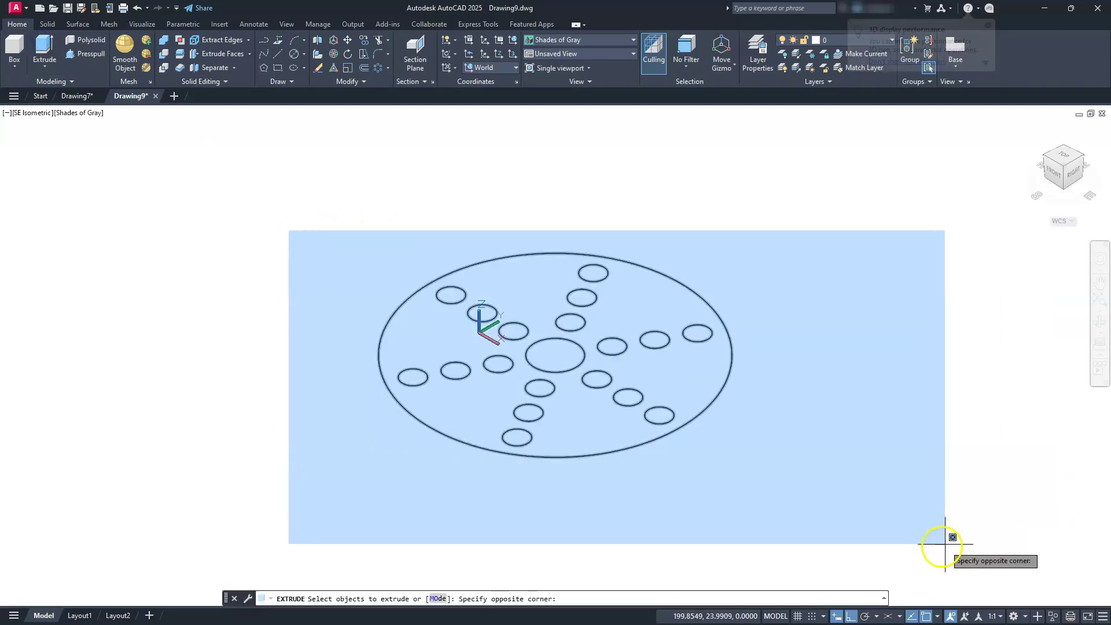
{"action": "left_click", "coordinate": [979, 528]}
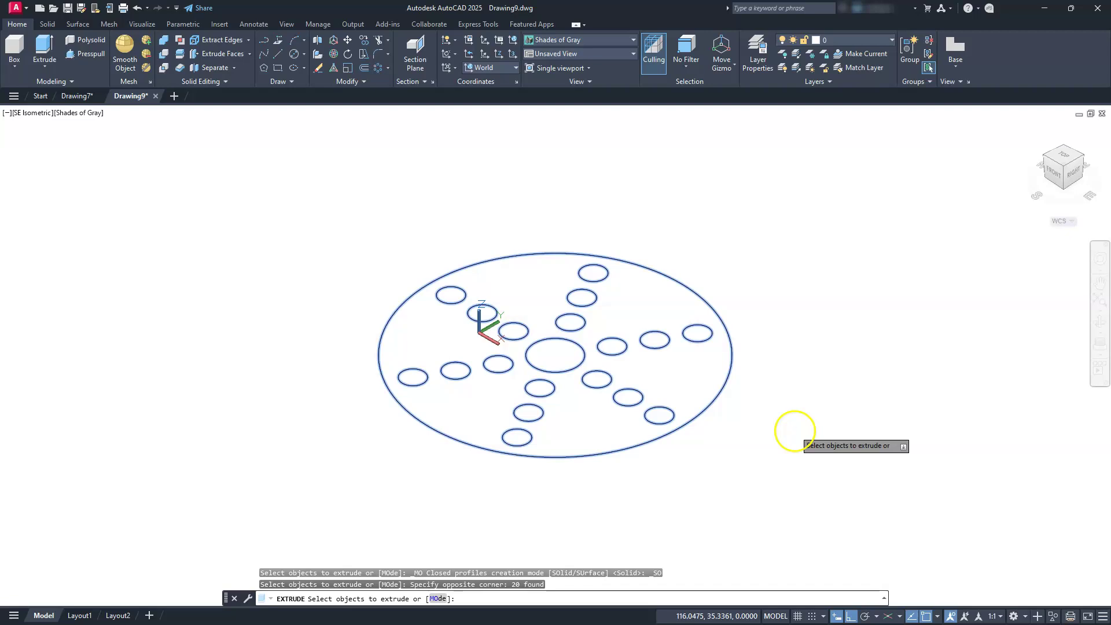
{"action": "key", "text": "Return"}
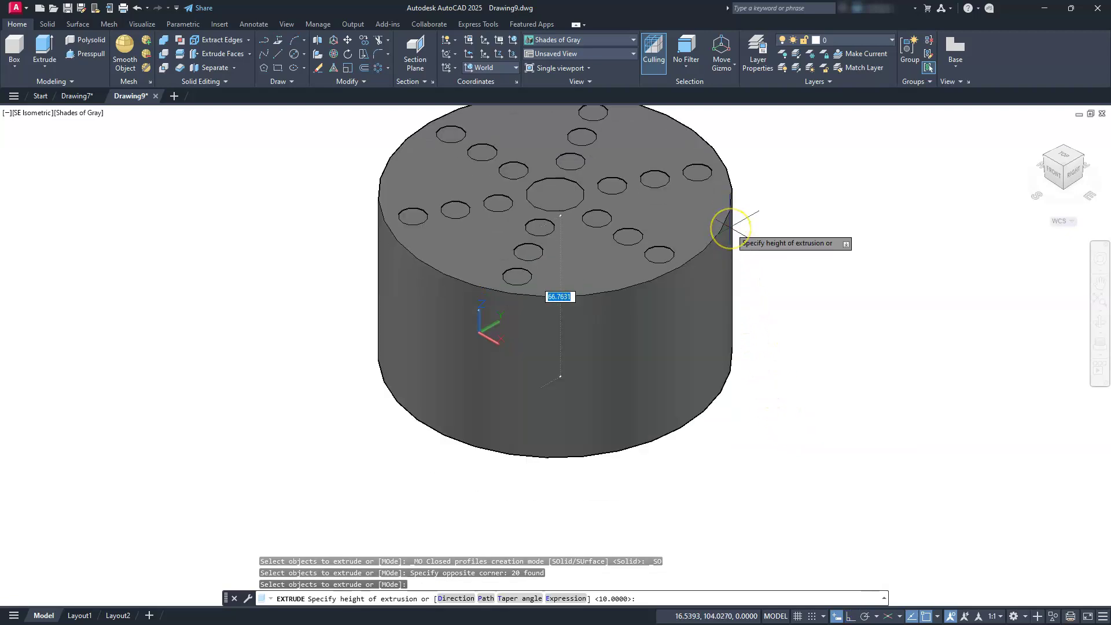
{"action": "type", "text": "10"}
{"action": "key", "text": "Return"}
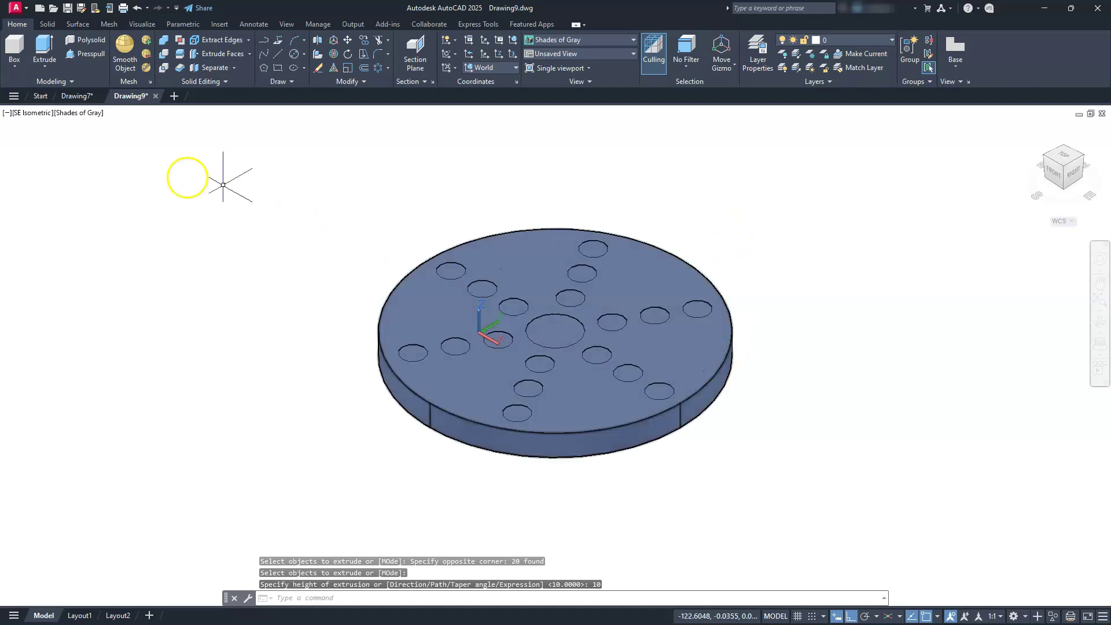
Subtract the central and 18 small hole cylinders from the outer plate solid.
{"action": "left_click", "coordinate": [163, 58]}
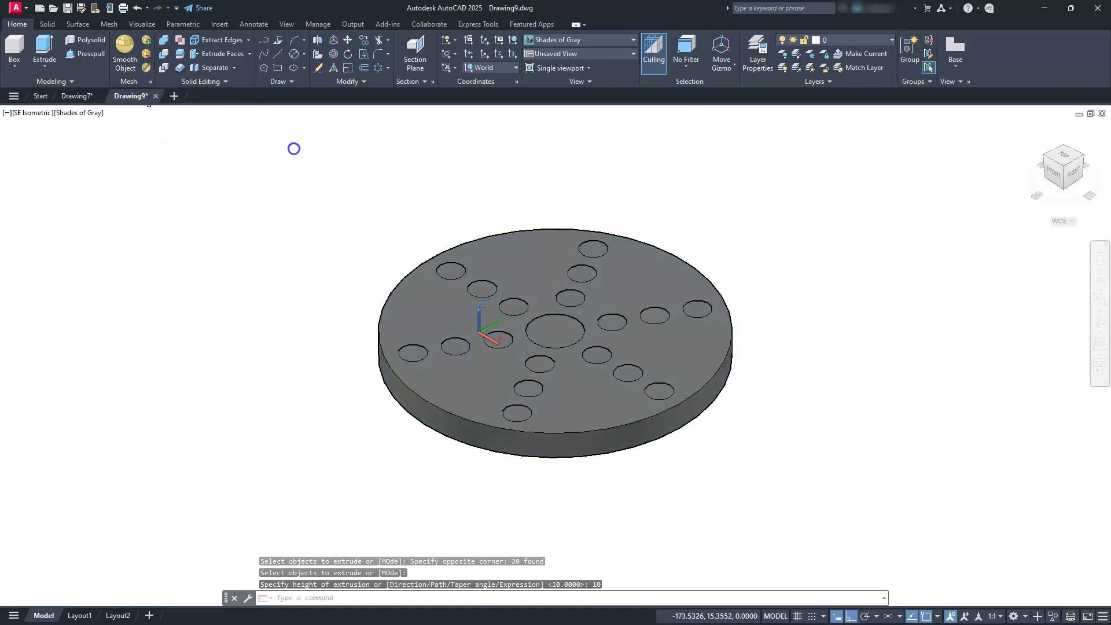
{"action": "left_click", "coordinate": [484, 238]}
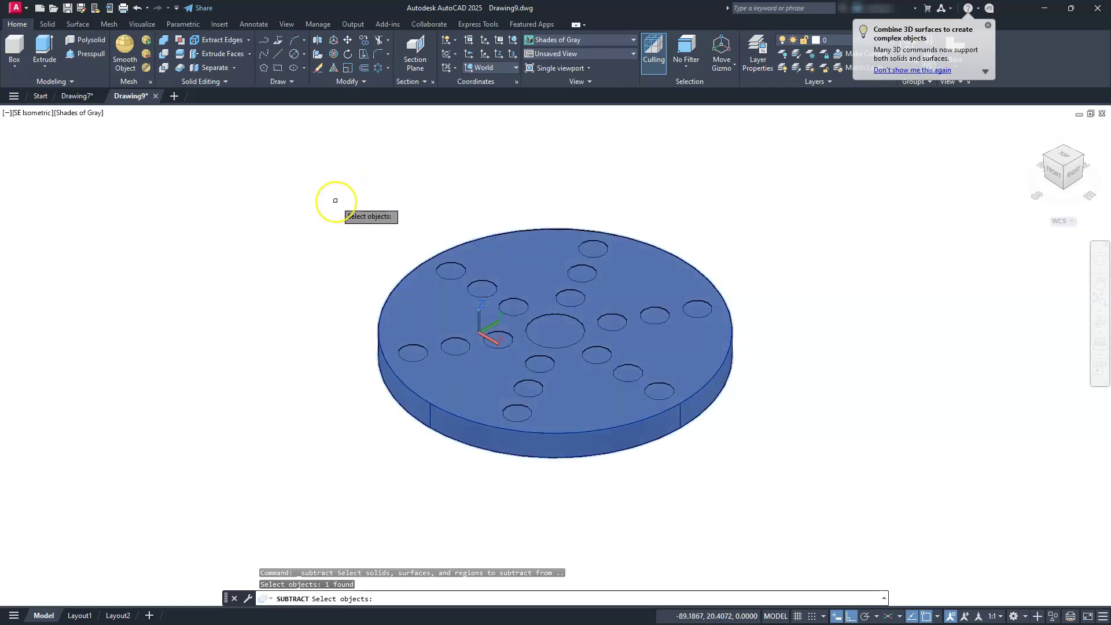
{"action": "key", "text": "Return"}
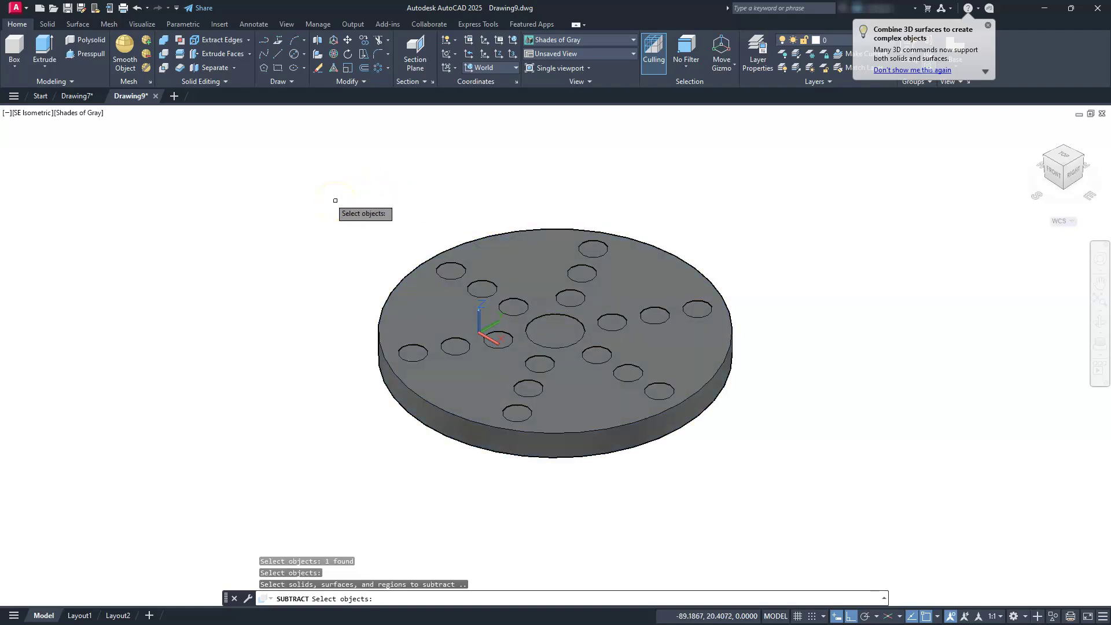
{"action": "left_click", "coordinate": [326, 197]}
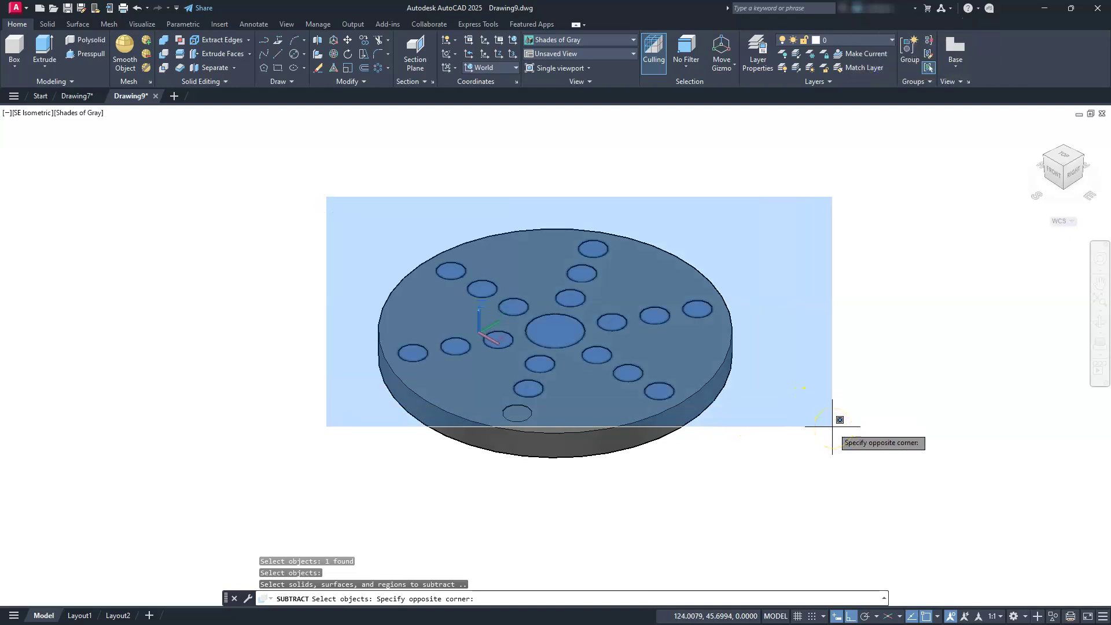
{"action": "left_click", "coordinate": [832, 427]}
{"action": "left_click", "coordinate": [439, 513]}
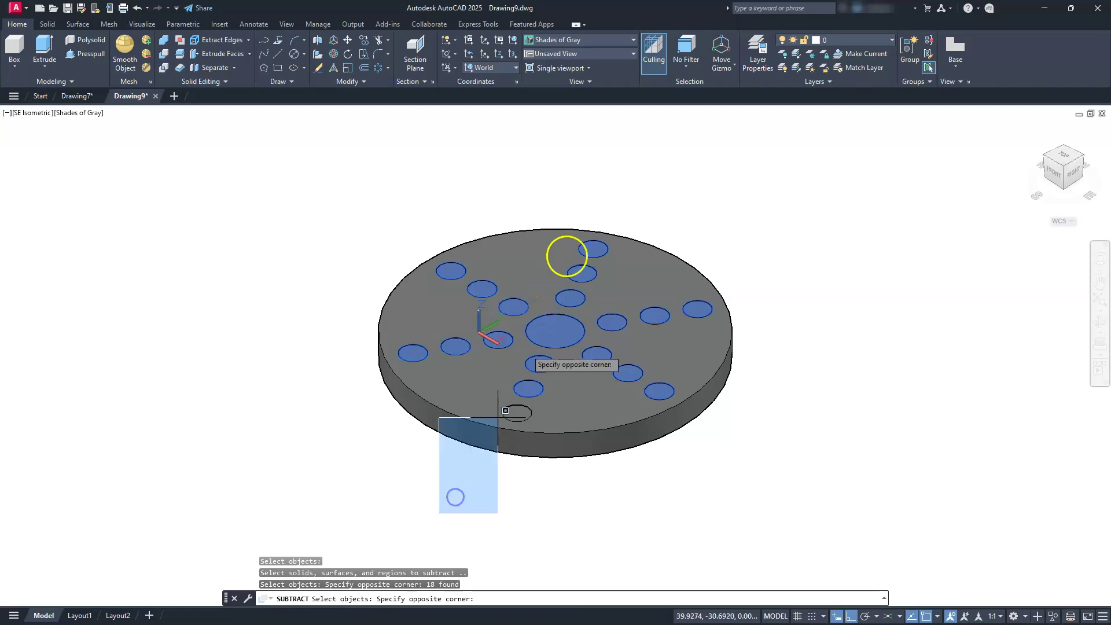
{"action": "left_click", "coordinate": [591, 172]}
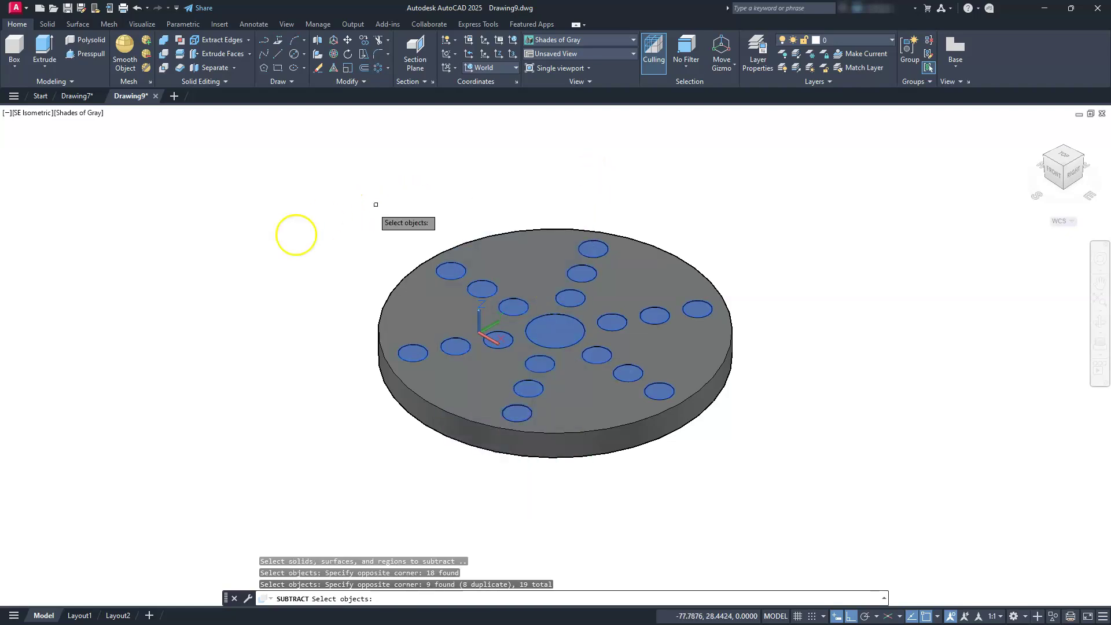
{"action": "key", "text": "Return"}
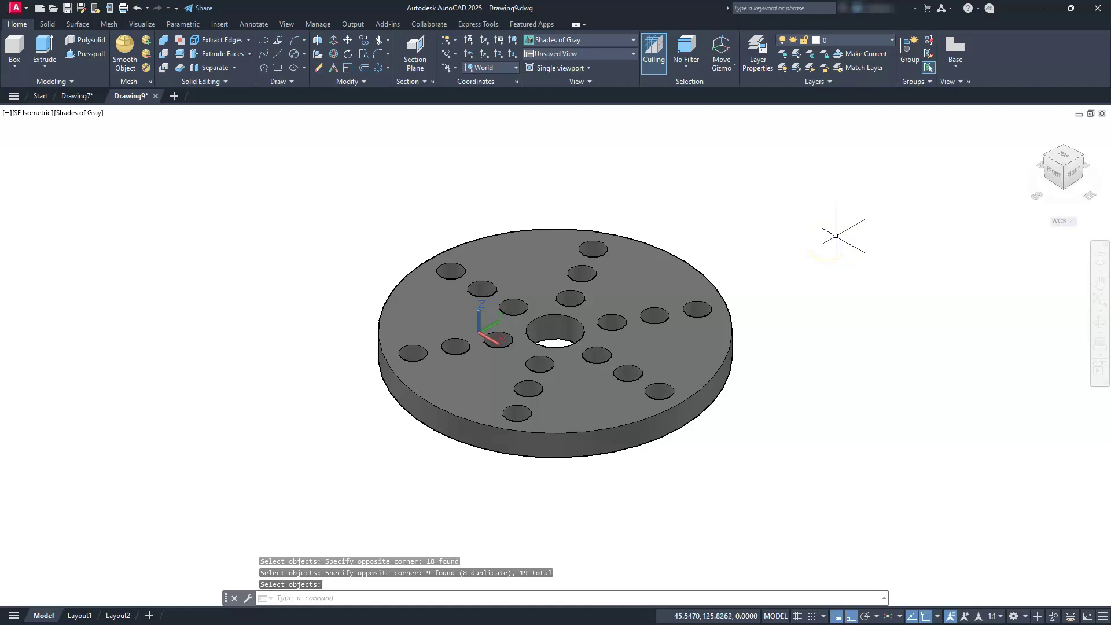
Check the holed plate from the top view, then return it to the southeast isometric view.
{"action": "left_click", "coordinate": [1062, 156]}
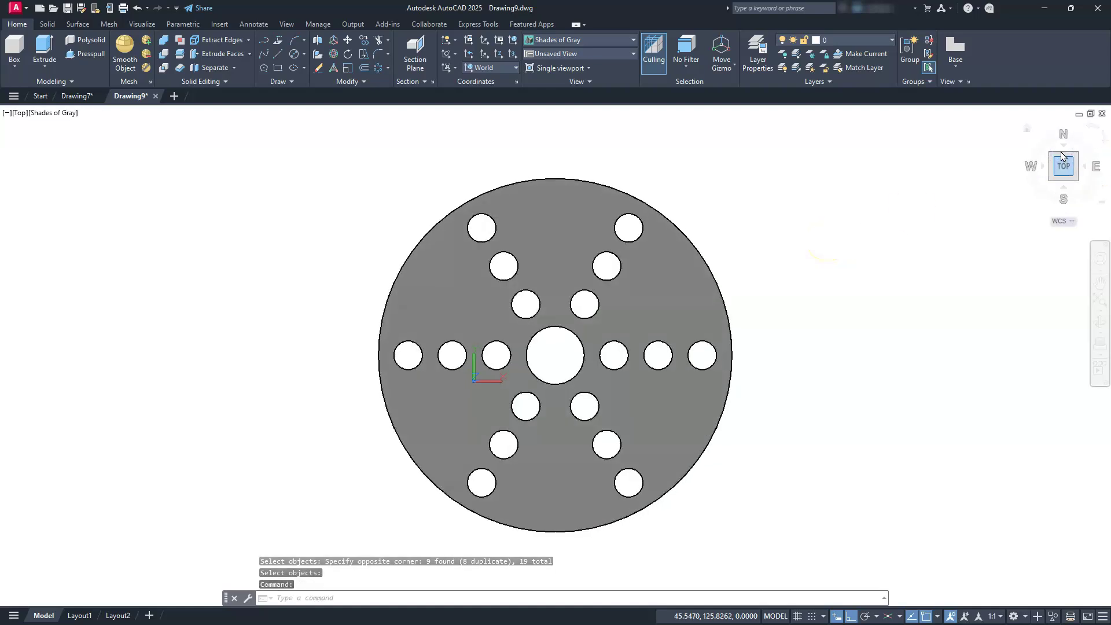
{"action": "left_click", "coordinate": [1077, 181]}
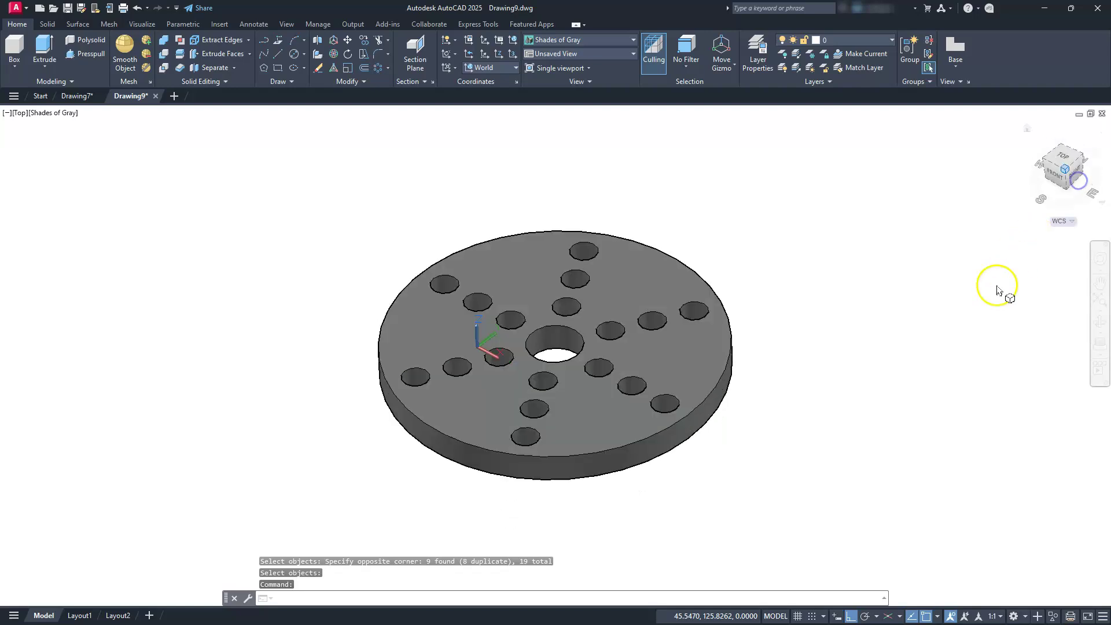